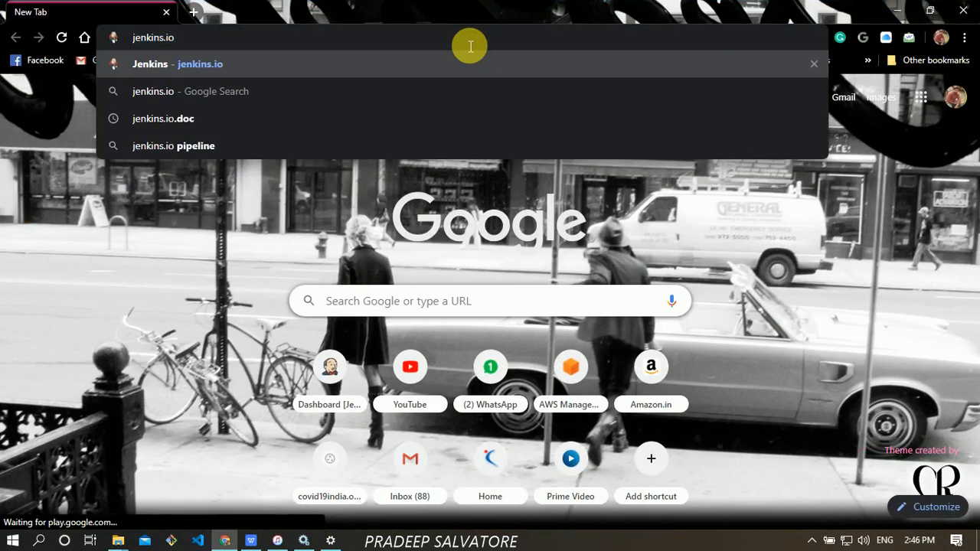
- Load jenkins.io, skim its features and blog posts, and go to the Download page
key(Return)
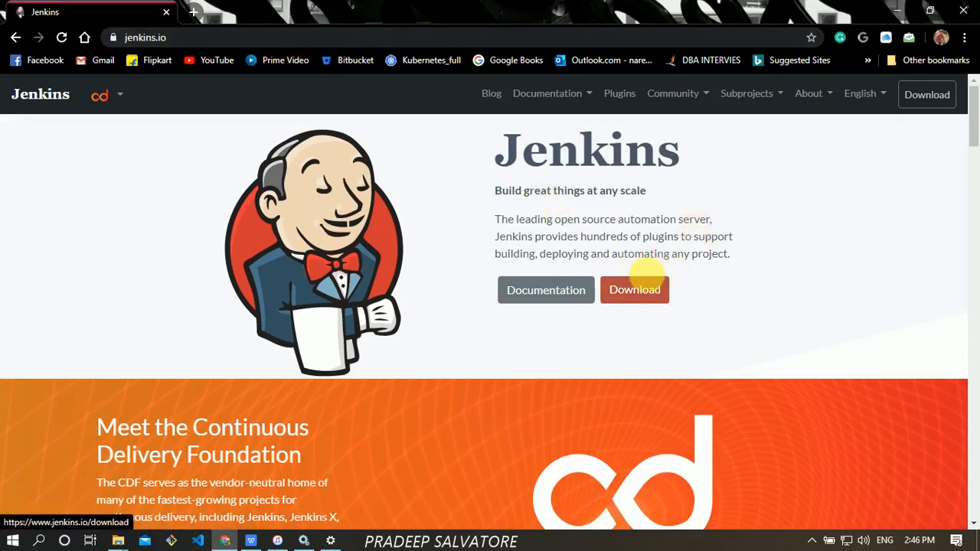
drag(973, 126, 975, 193)
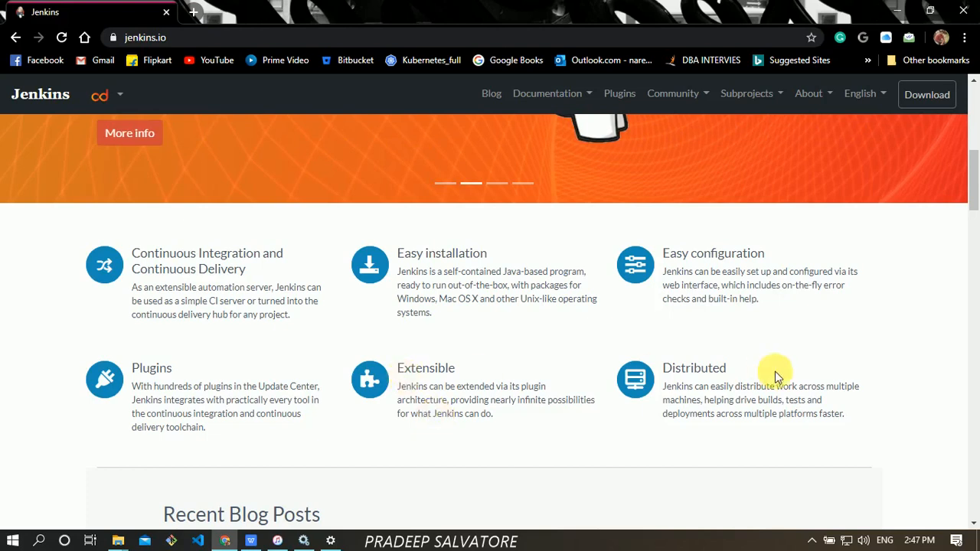
scroll(977, 230, down, 4)
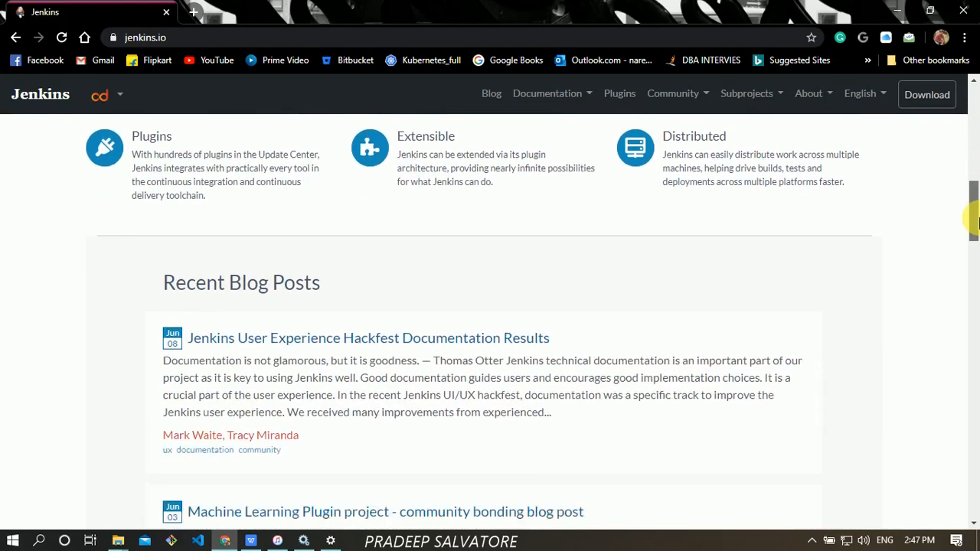
scroll(977, 223, down, 5)
scroll(976, 152, up, 3)
scroll(978, 151, up, 10)
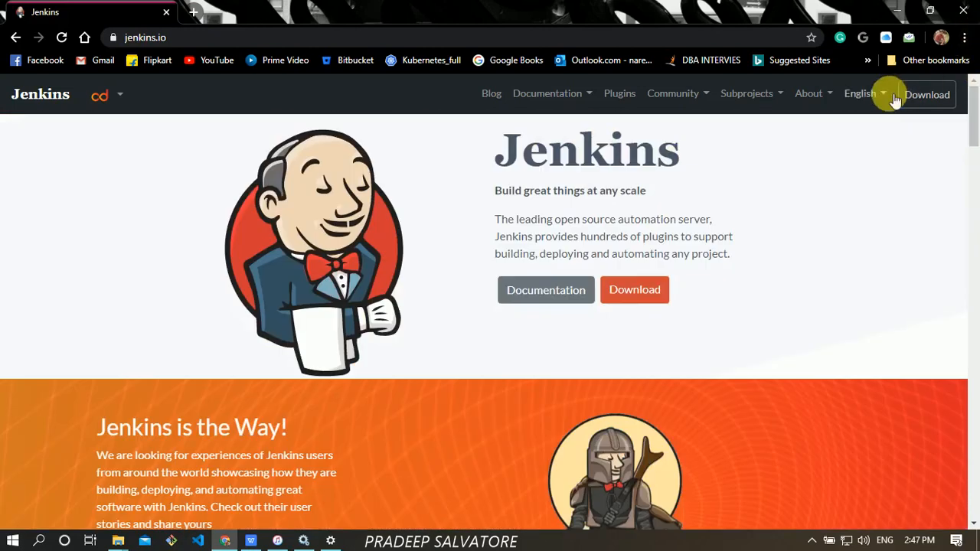
click(921, 103)
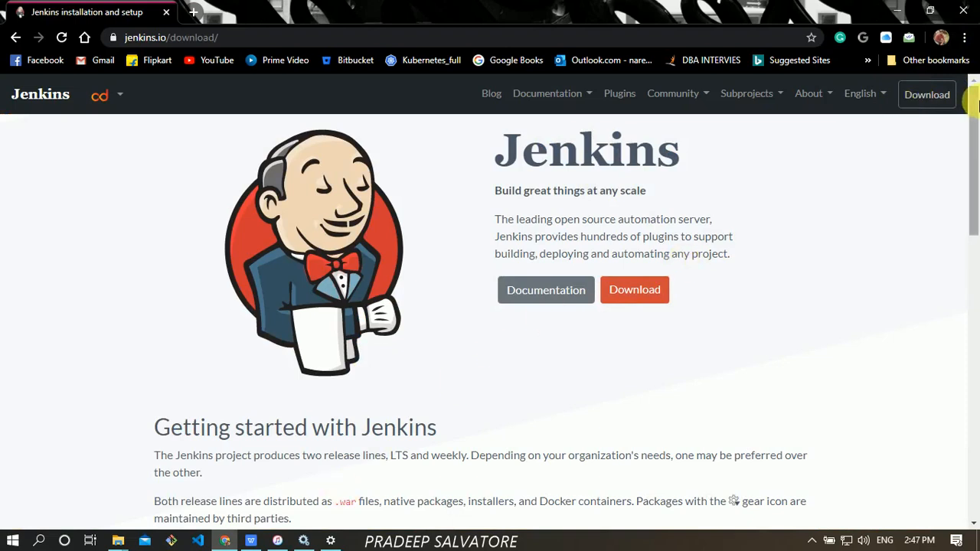
- Start downloading the Windows stable (LTS) Jenkins installer from the downloads list
click(948, 102)
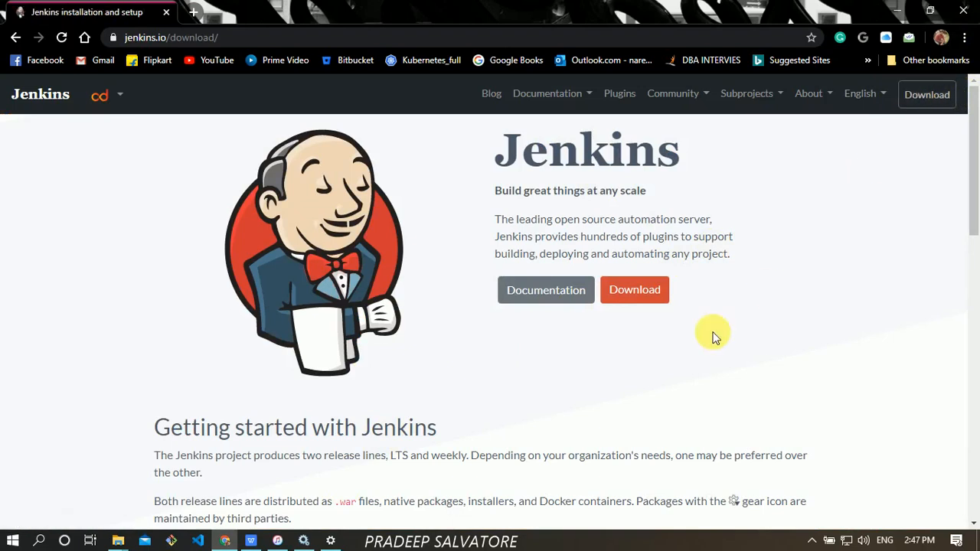
click(650, 298)
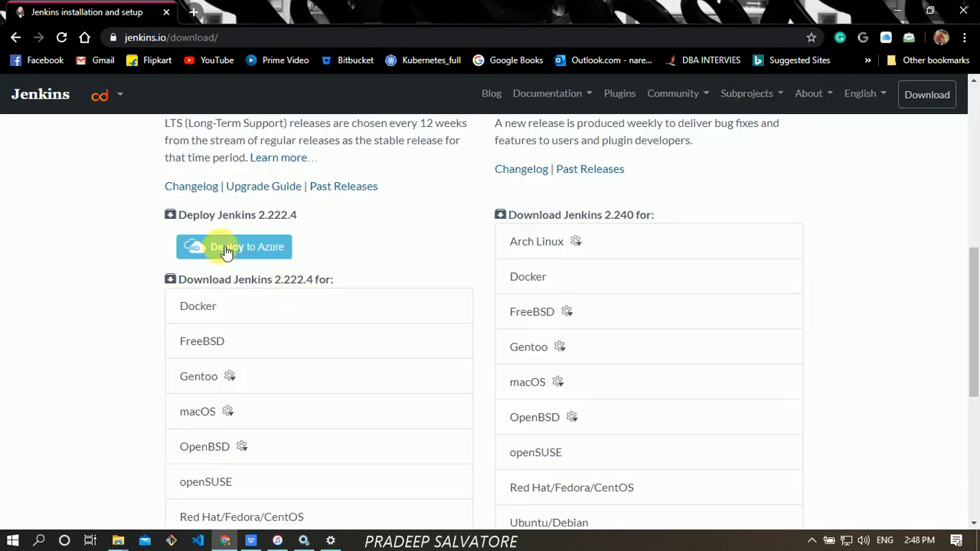
drag(971, 267, 972, 322)
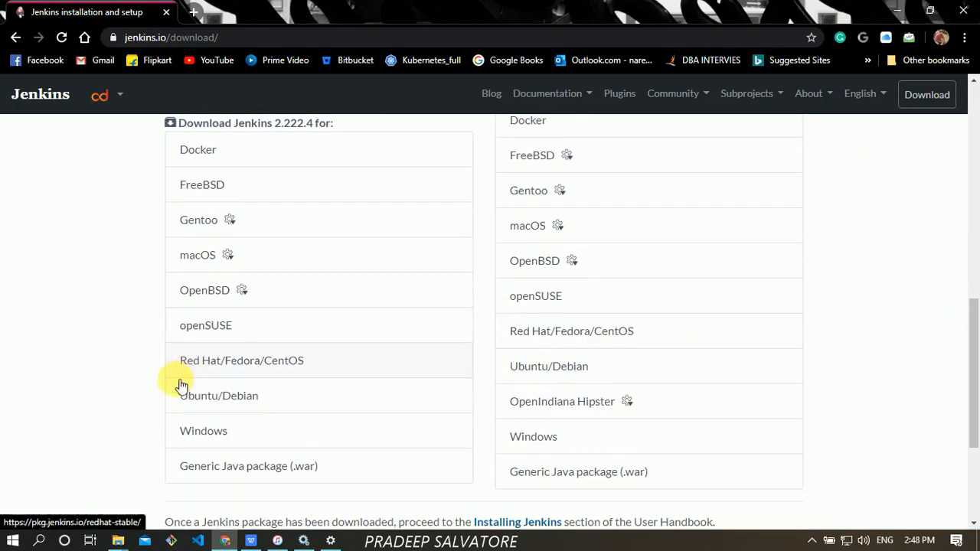
click(196, 433)
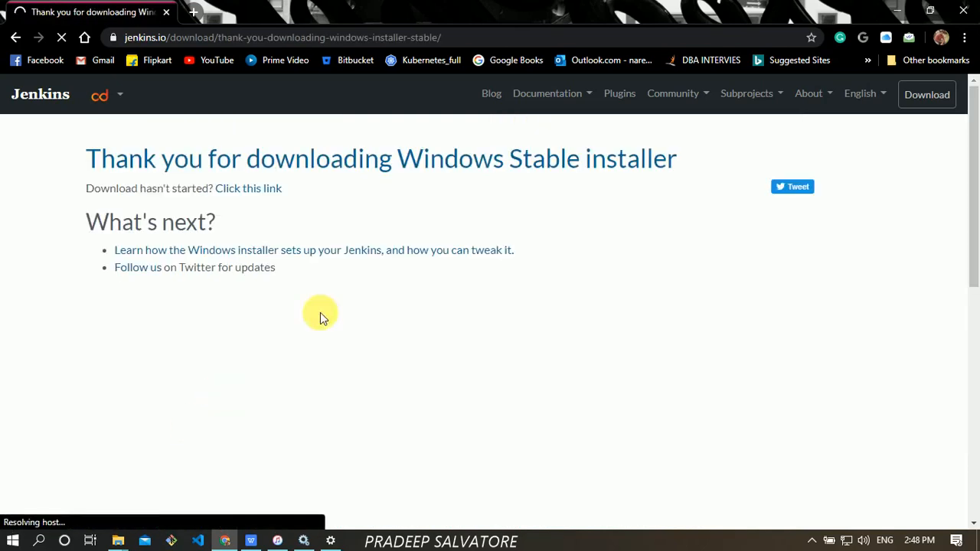
click(265, 189)
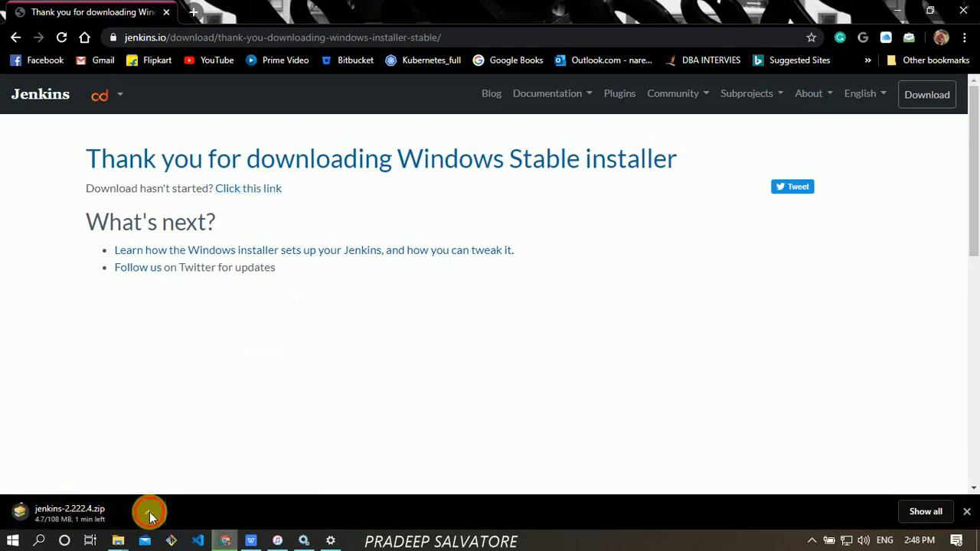
- Cancel the jenkins-2.222.4.zip download from the download shelf
click(150, 512)
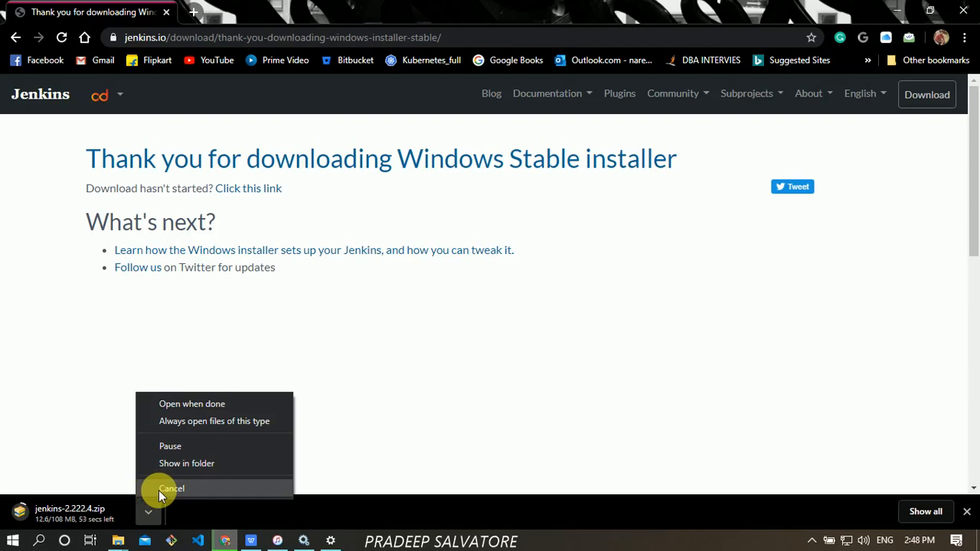
click(161, 489)
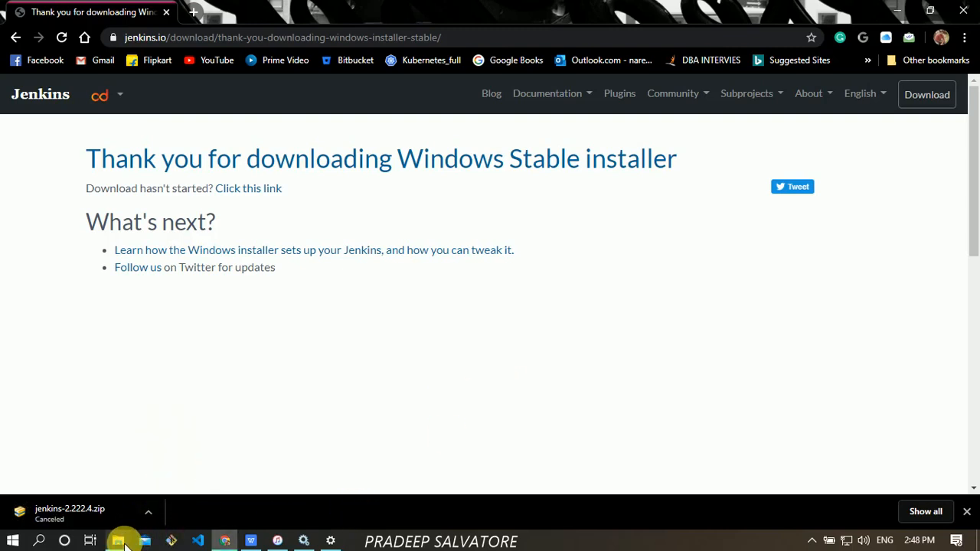
mouse_move(120, 541)
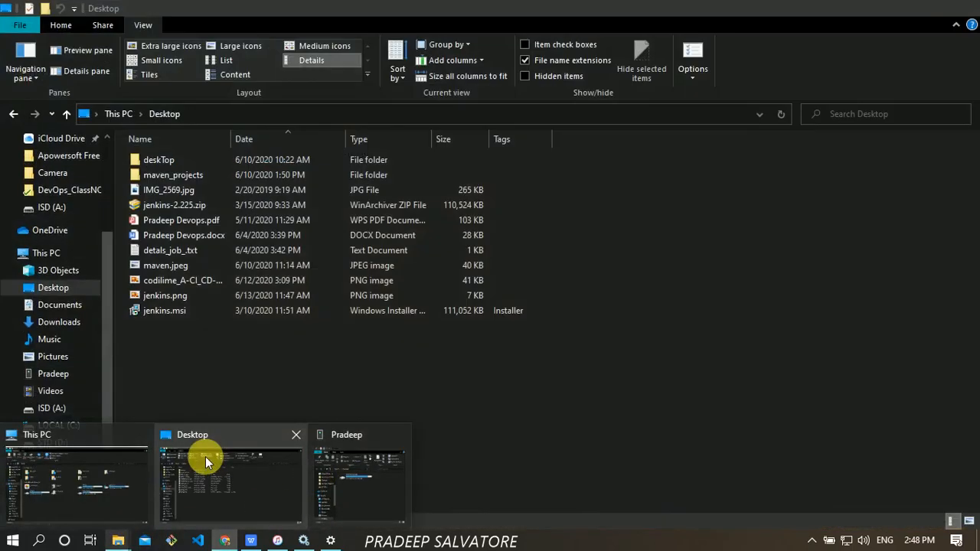
- Run jenkins.msi from the Desktop folder to launch the Jenkins 2.225 Setup Wizard
click(205, 456)
click(177, 208)
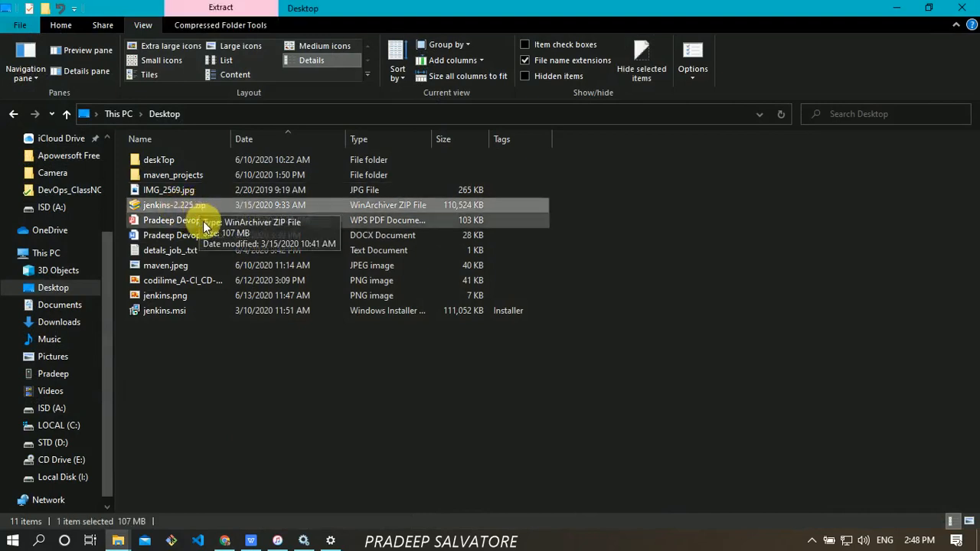
click(176, 311)
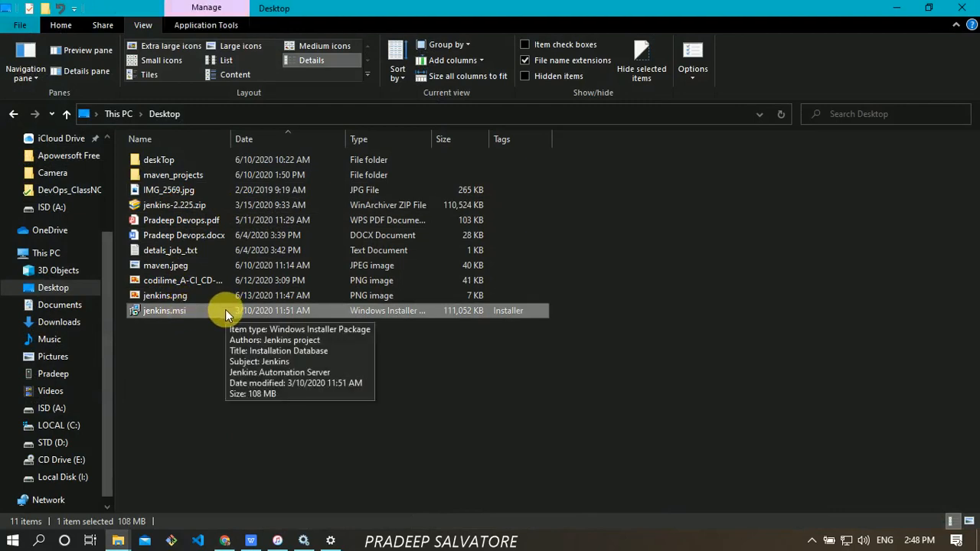
double_click(211, 312)
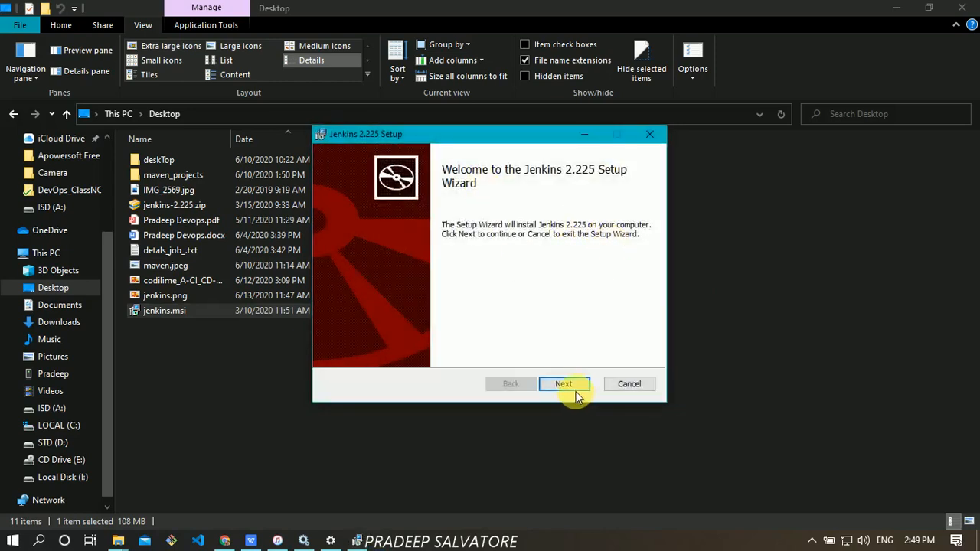
- Change the Jenkins install destination to A:\New Folder\ and continue to ready-to-install
click(567, 385)
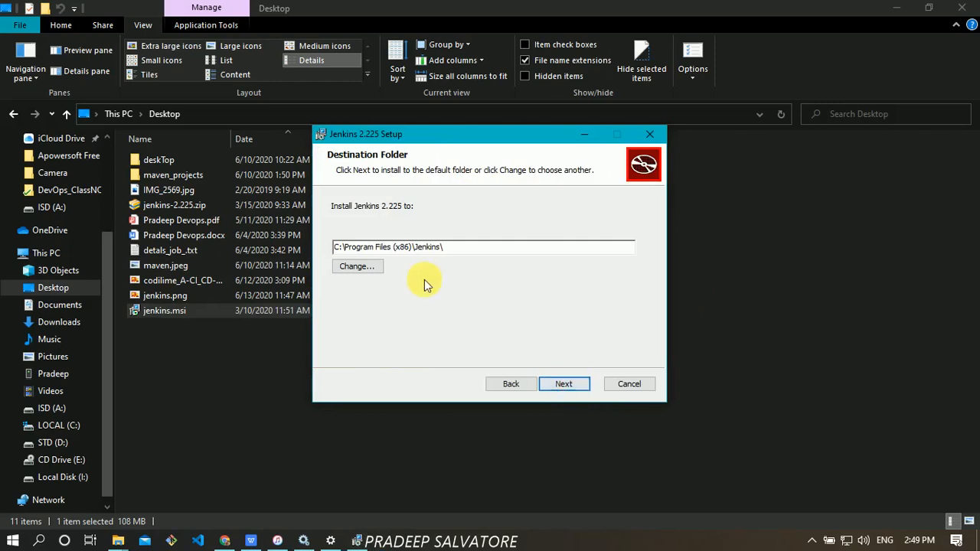
click(357, 267)
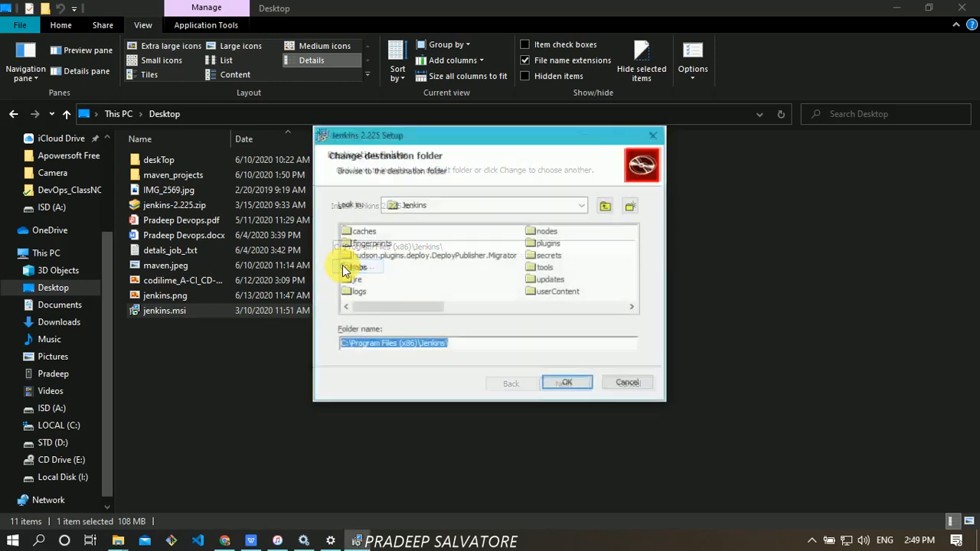
click(605, 207)
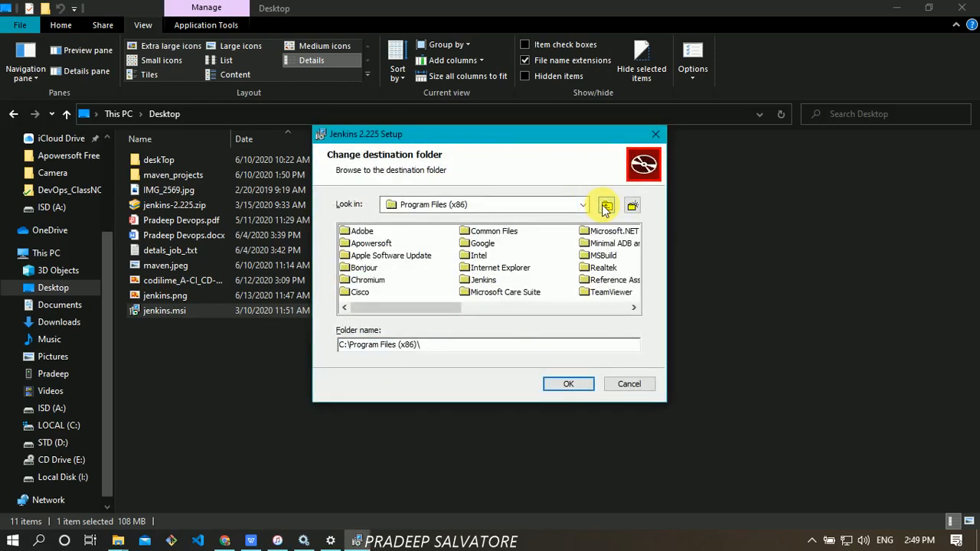
click(605, 207)
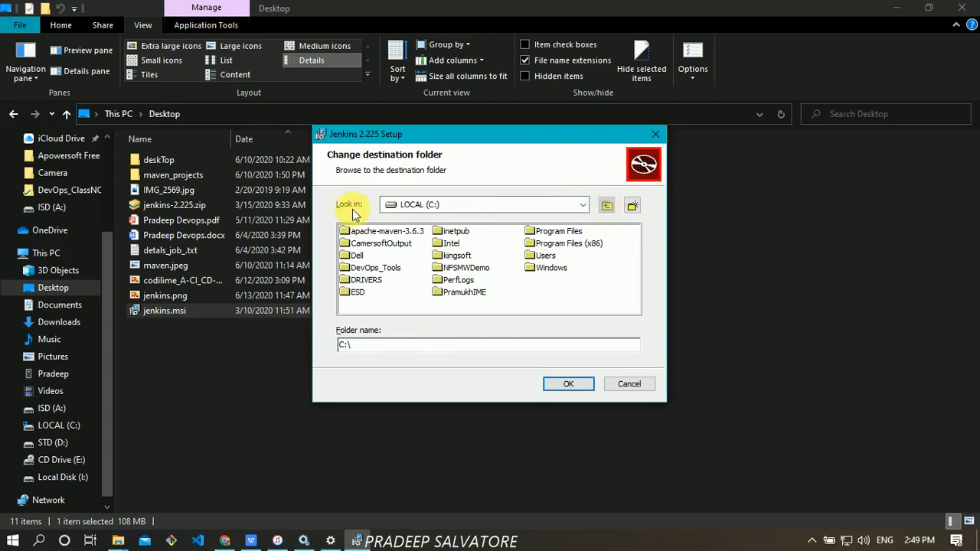
click(634, 206)
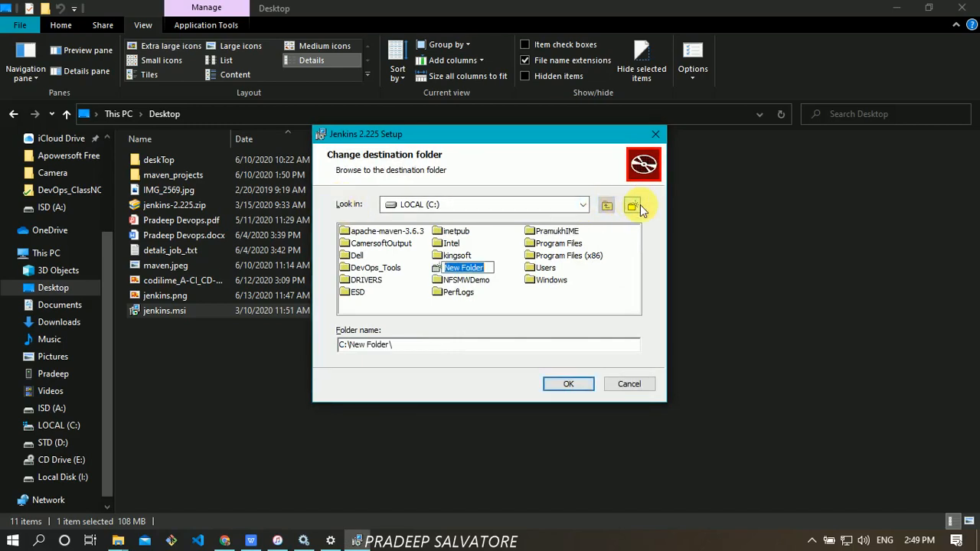
click(558, 263)
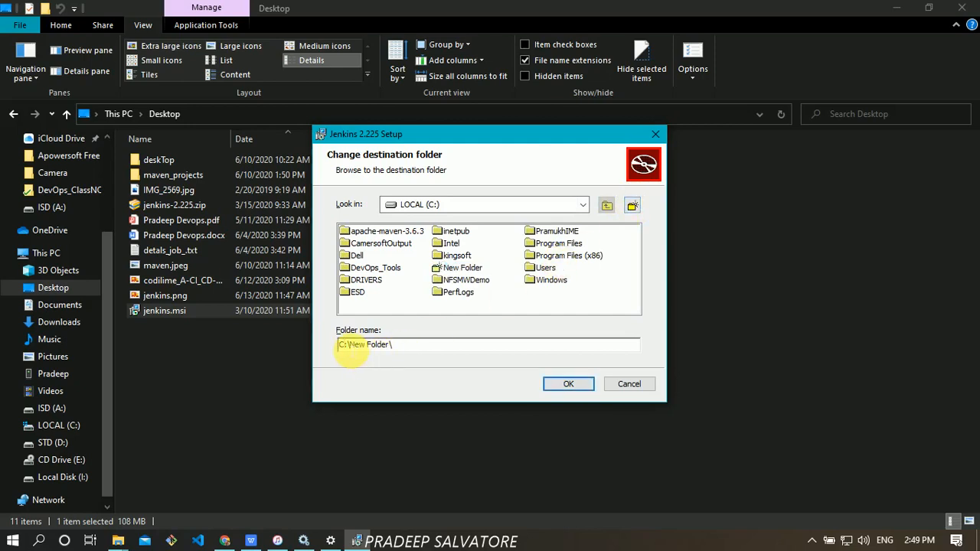
text(A)
click(408, 348)
click(568, 384)
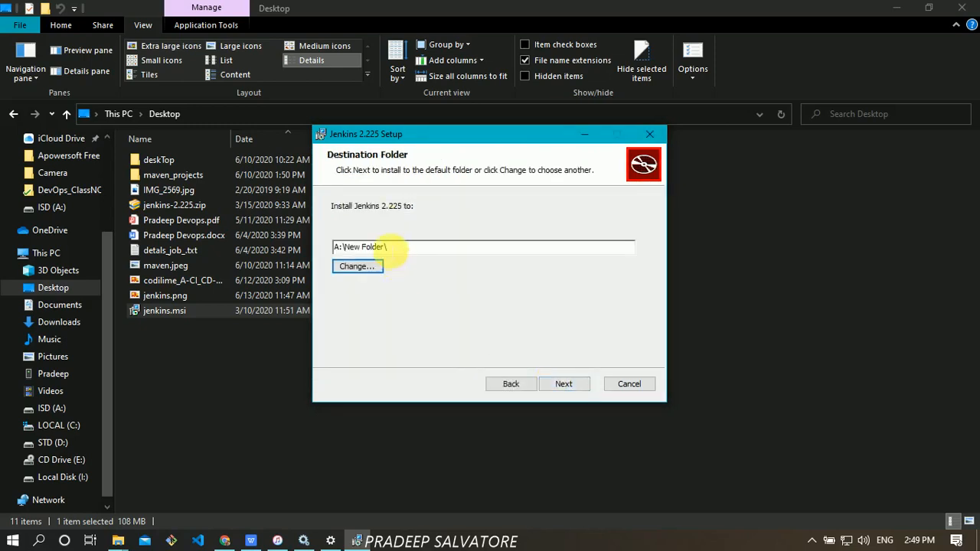
click(565, 384)
- Install Jenkins 2.225, accept the reboot warning, and finish the wizard
click(579, 384)
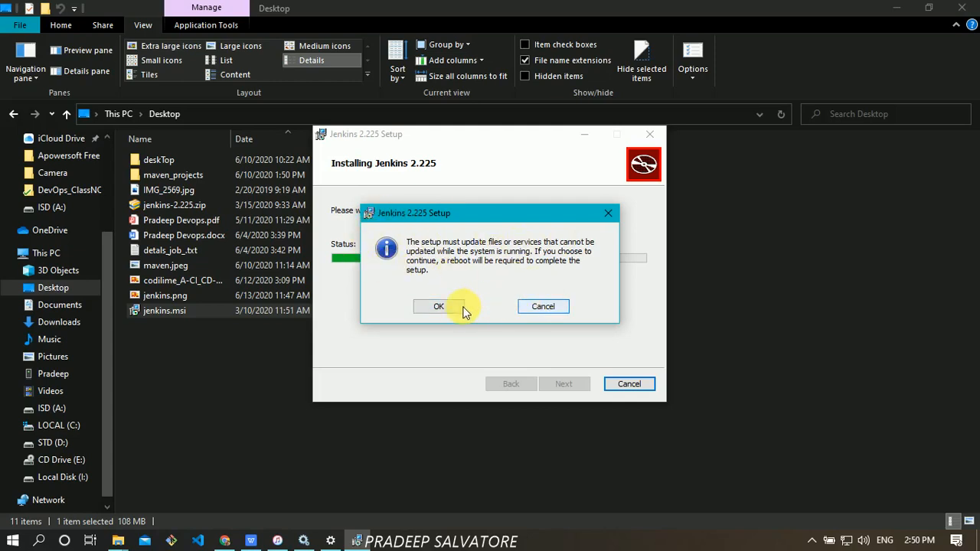
click(439, 307)
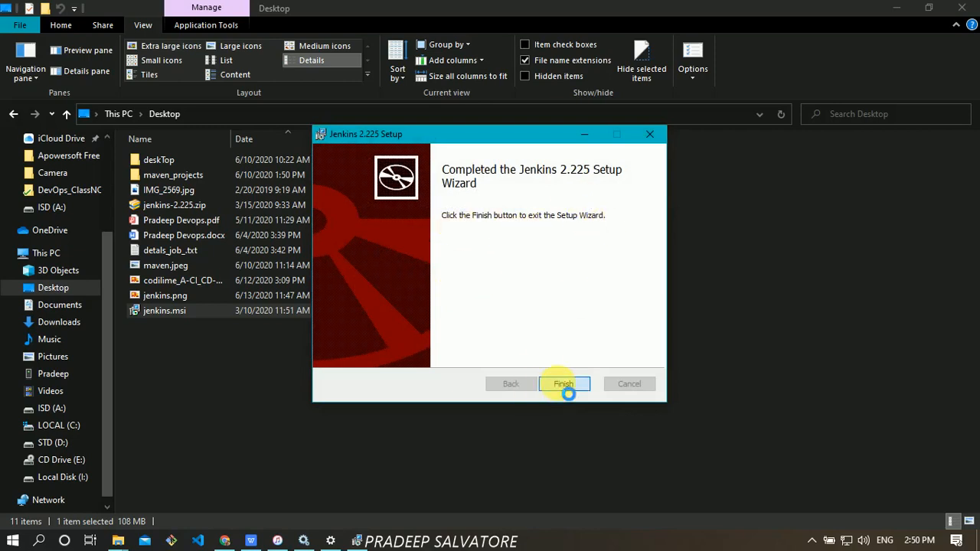
click(565, 387)
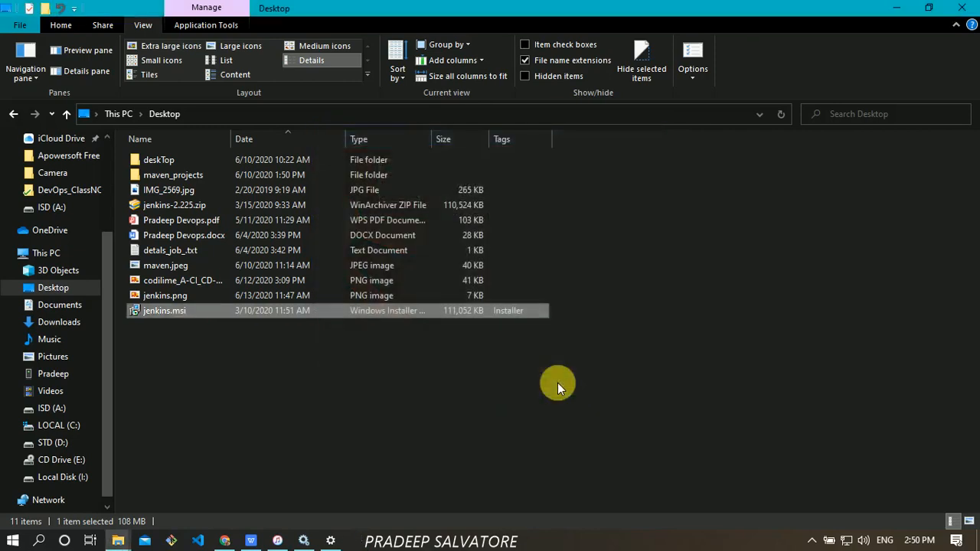
- Choose Google Chrome in the 'How do you want to open this?' dialog
click(449, 388)
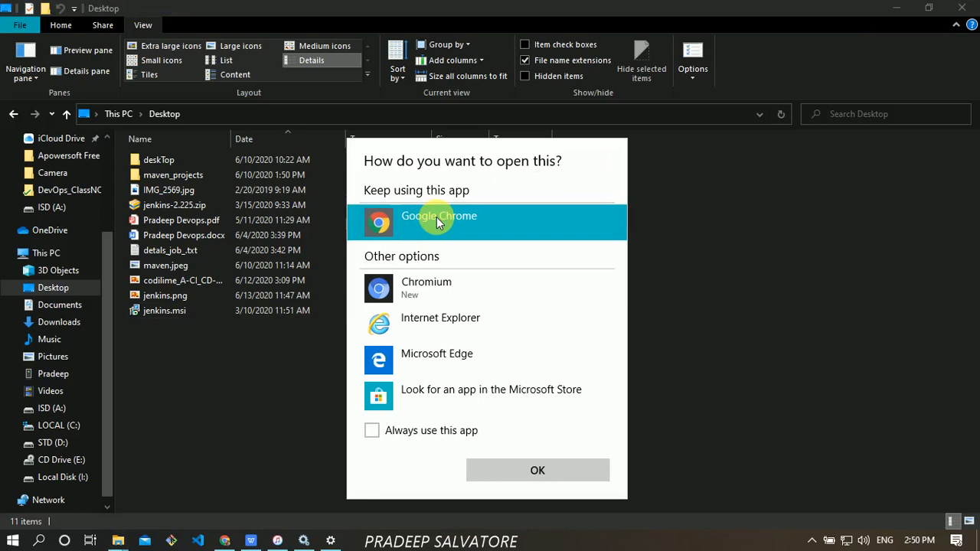
click(576, 465)
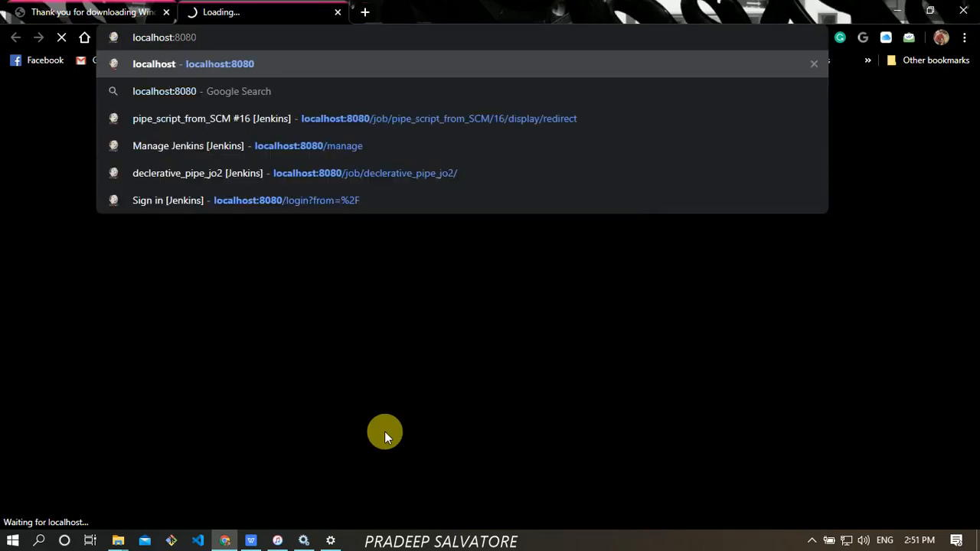
- Load localhost:8080 and wait for the Jenkins 'getting ready to work' page
key(Return)
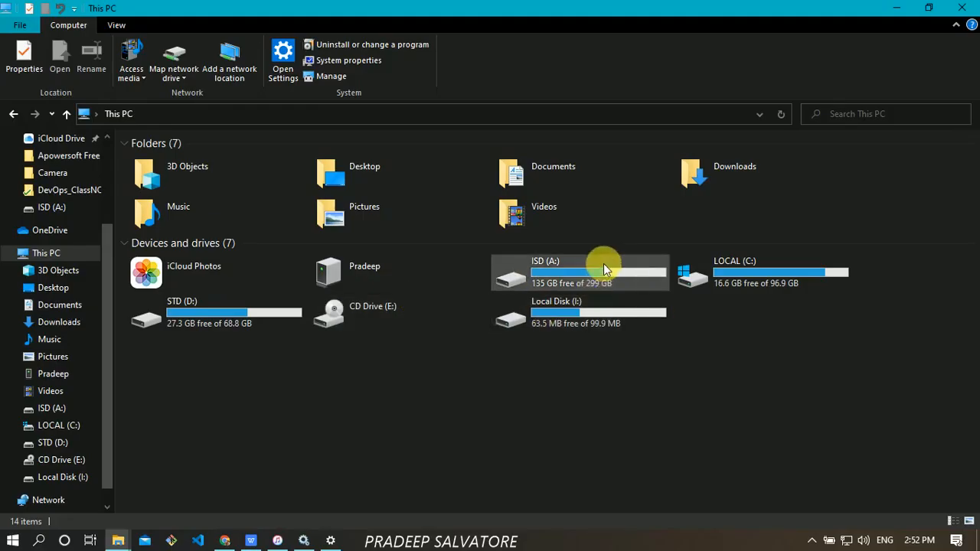
- Open ISD (A:) > New Folder with the Jenkins files, then return to Unlock Jenkins in Chrome
click(601, 268)
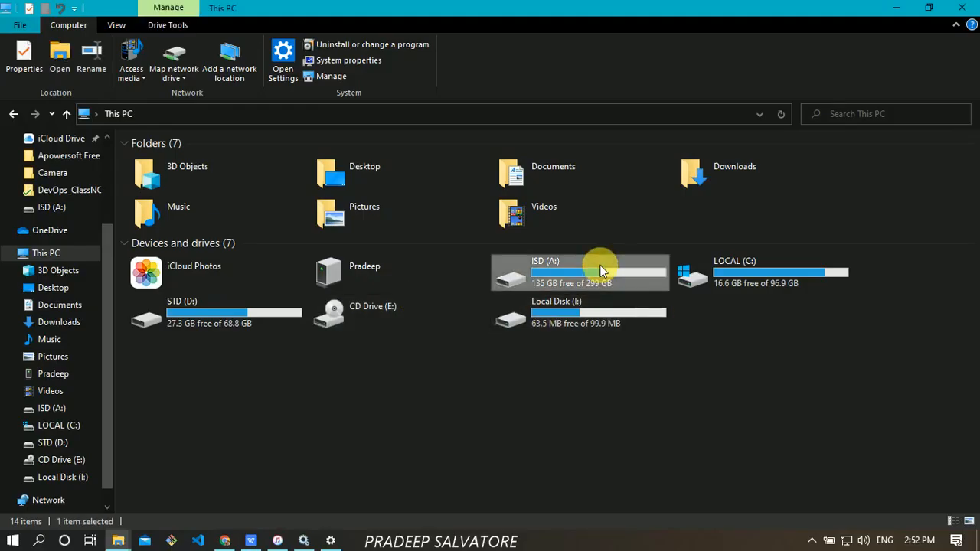
double_click(600, 268)
drag(123, 205, 32, 212)
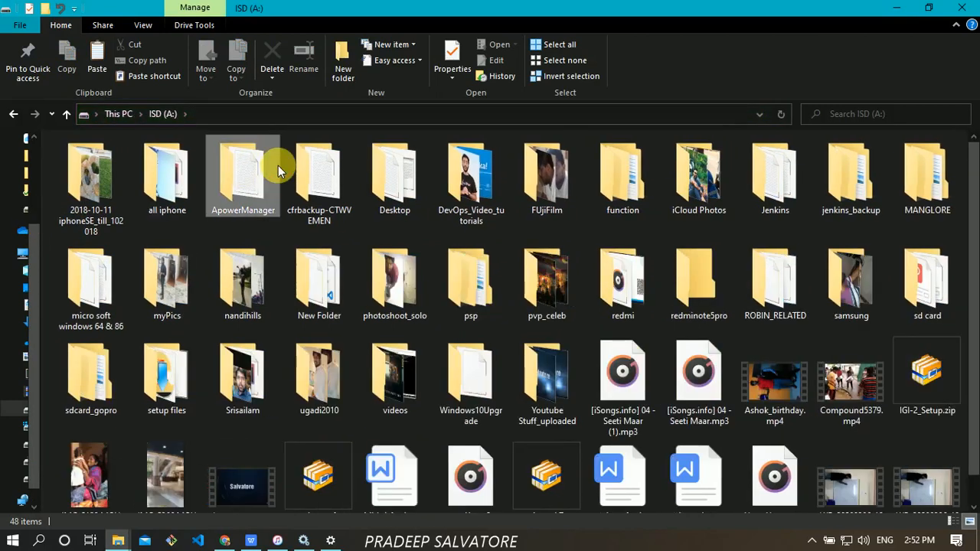
key(Down)
key(Right)
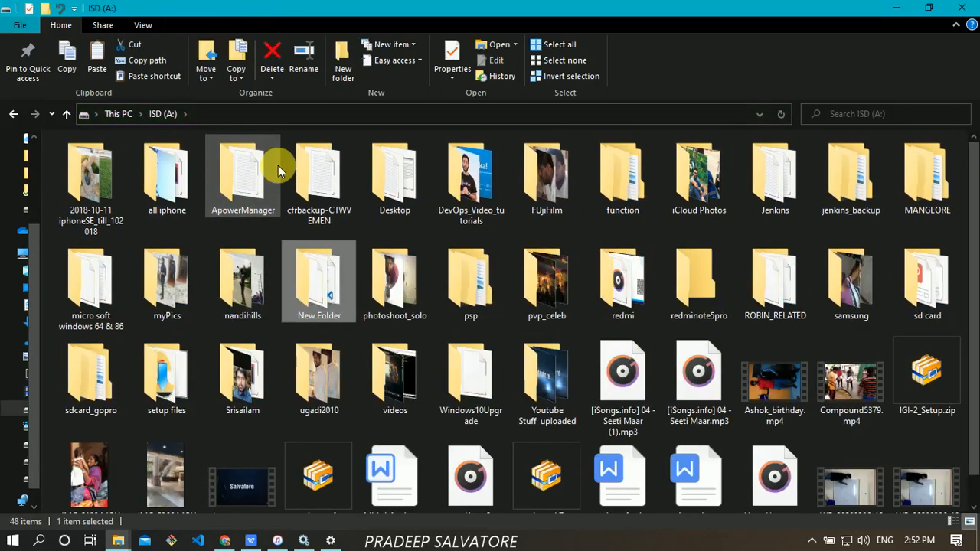
key(Return)
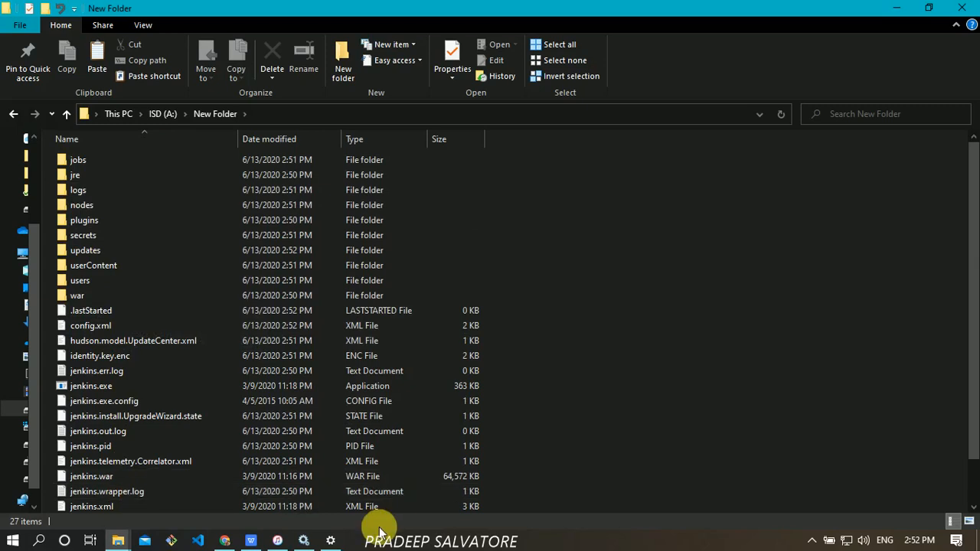
mouse_move(228, 545)
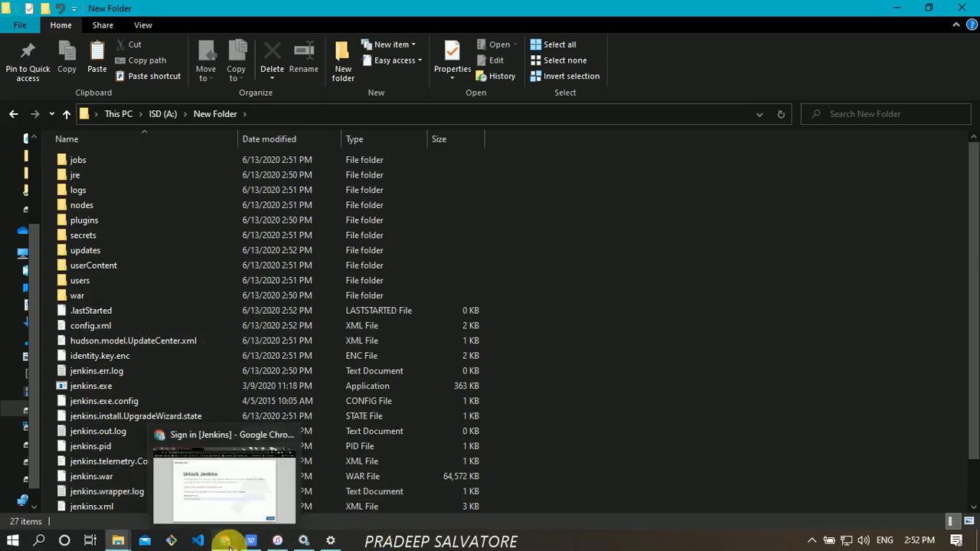
click(229, 487)
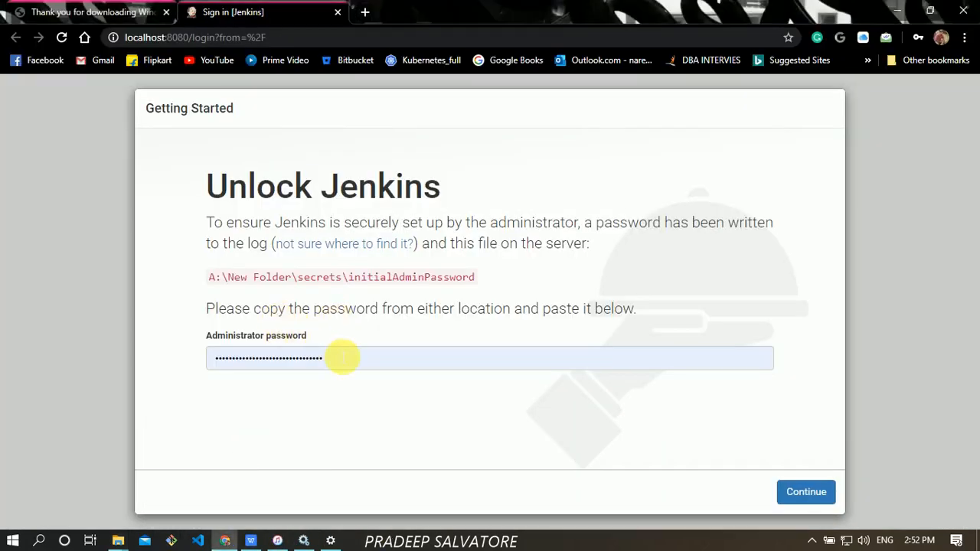
- Clear the autofilled admin password and select the A:\New Folder\secrets\initialAdminPassword path text
double_click(241, 360)
key(BackSpace)
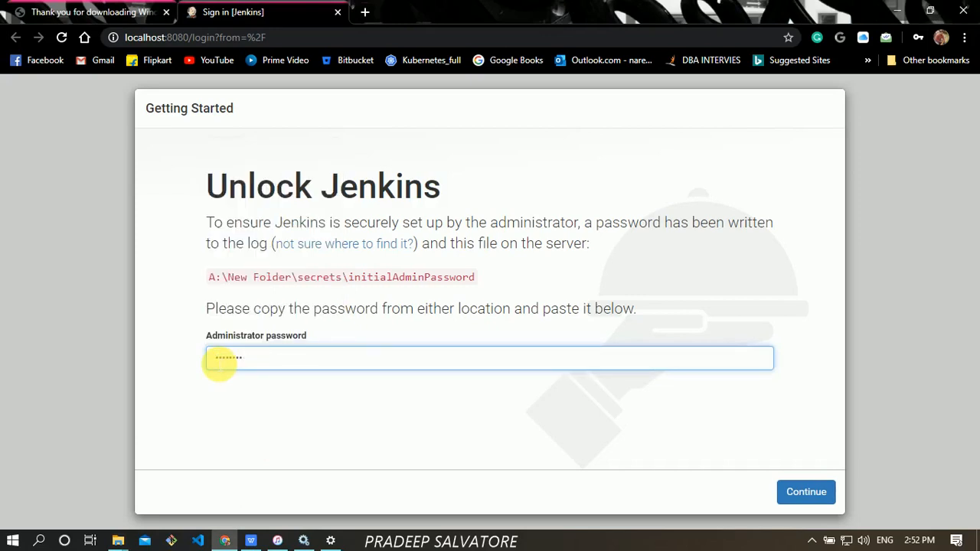
key(BackSpace)
key(BackSpace)
key(BackSpace)
key(BackSpace)
key(BackSpace)
key(BackSpace)
key(BackSpace)
key(BackSpace)
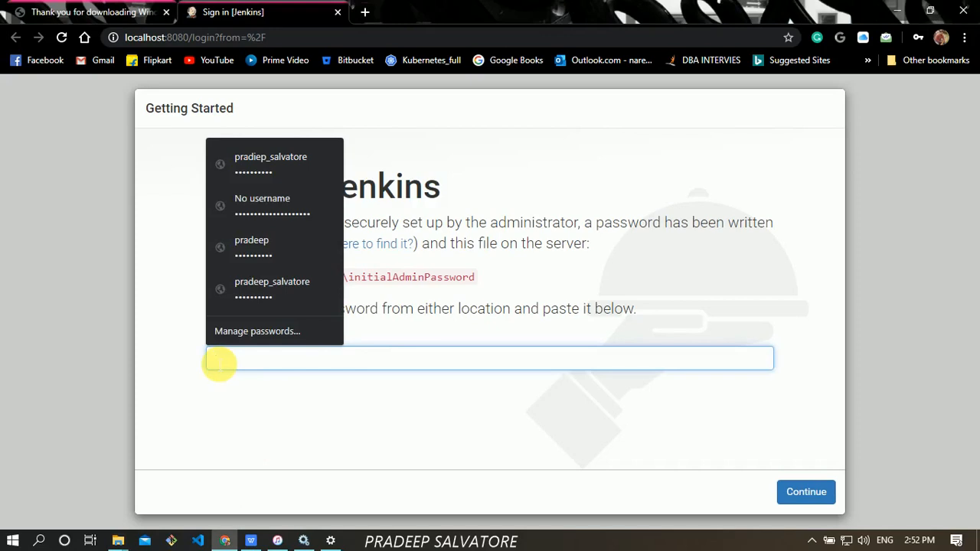
click(698, 123)
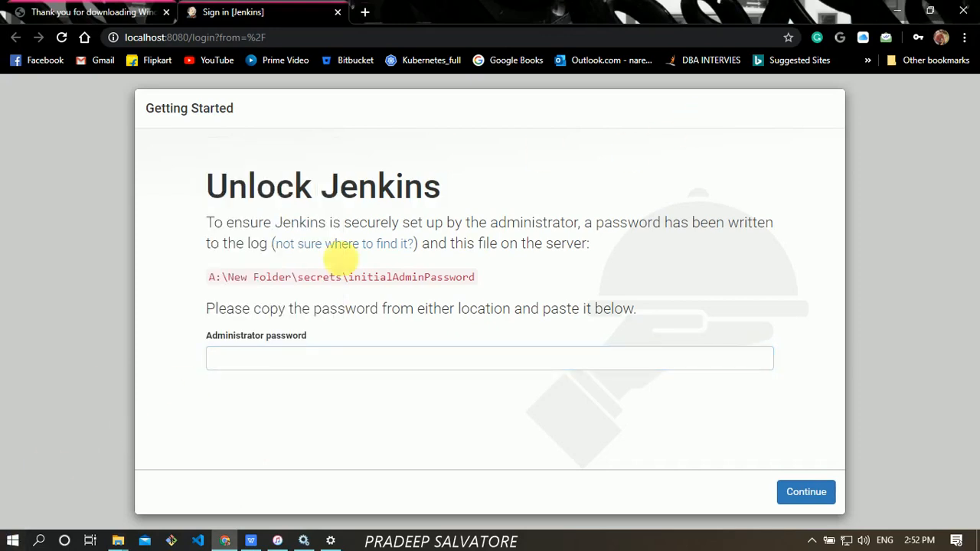
drag(209, 277, 475, 279)
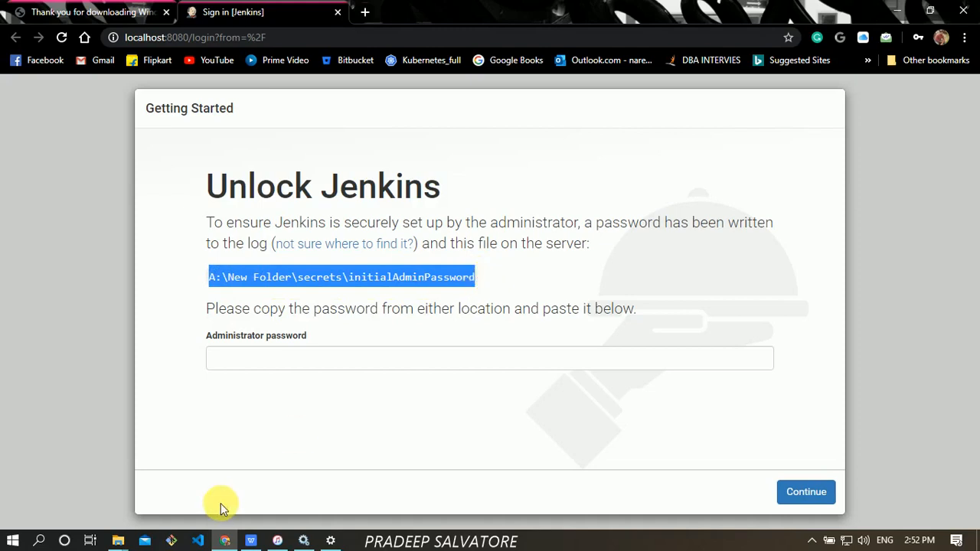
- Return to the New Folder window and open its secrets folder
mouse_move(127, 543)
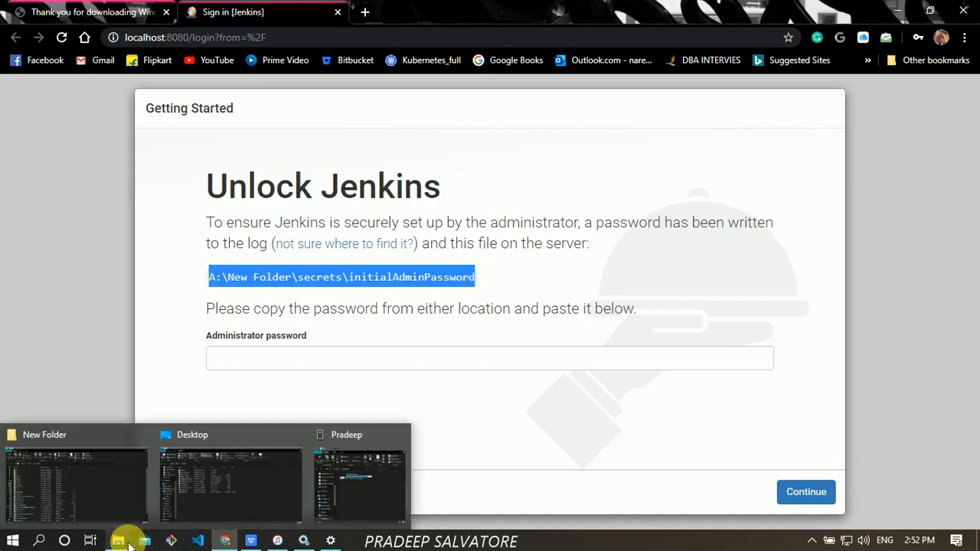
click(103, 502)
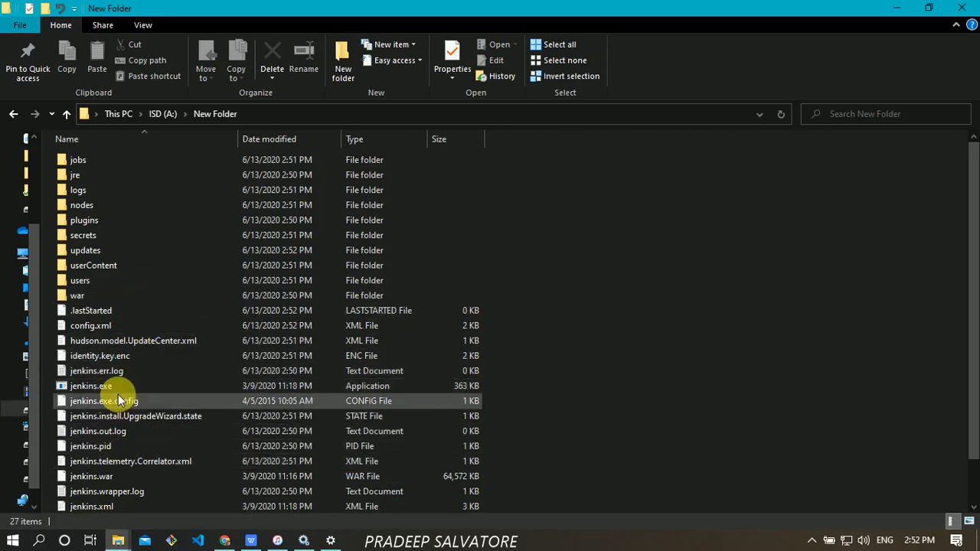
click(115, 360)
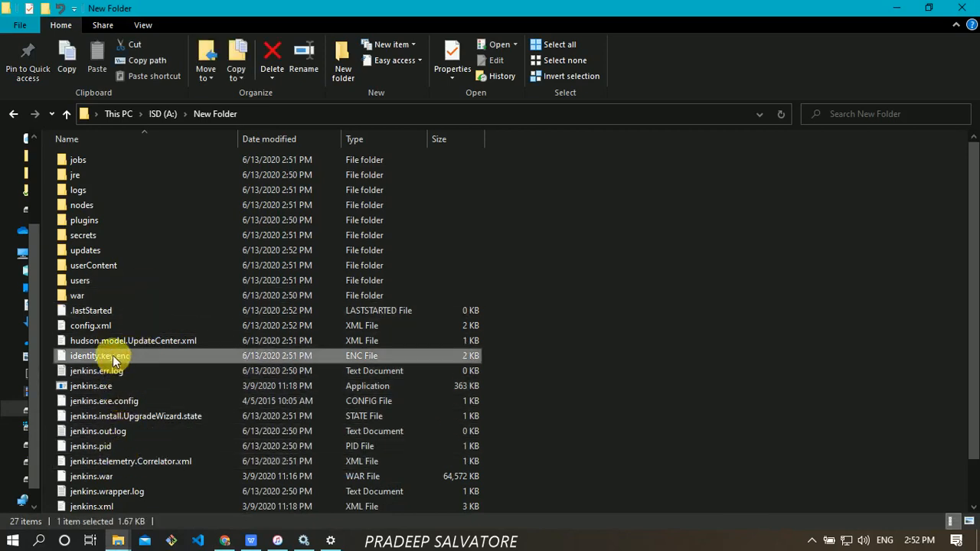
double_click(91, 238)
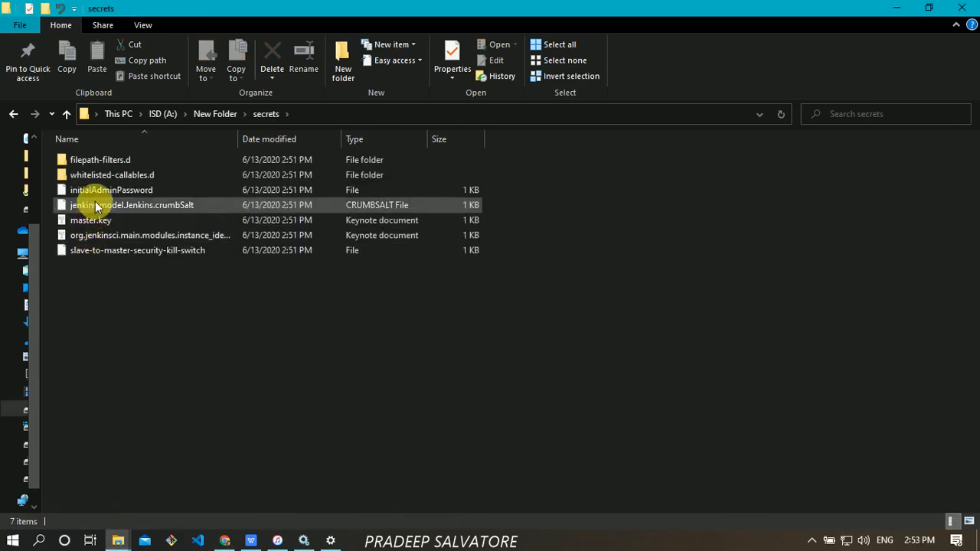
- Open initialAdminPassword in Notepad, select the password line, and close Notepad
click(97, 192)
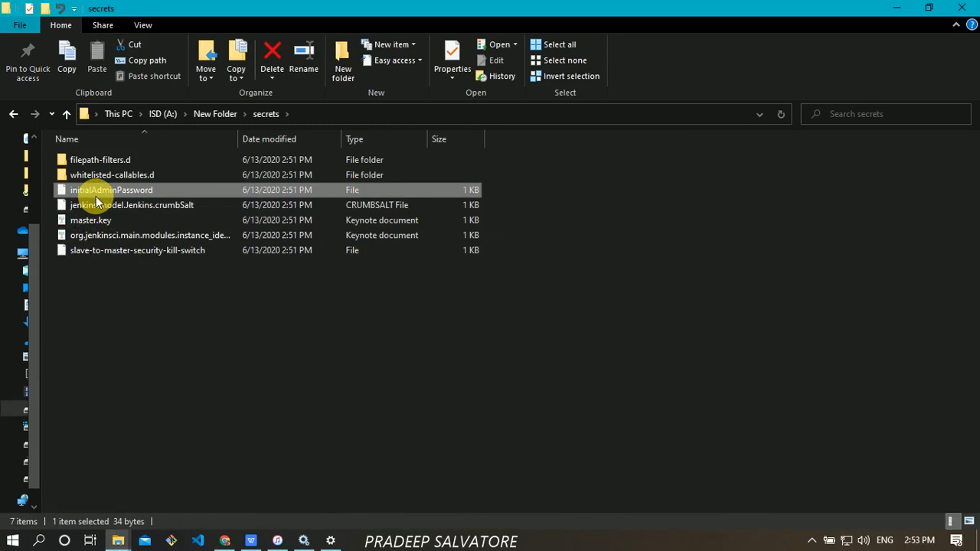
double_click(98, 191)
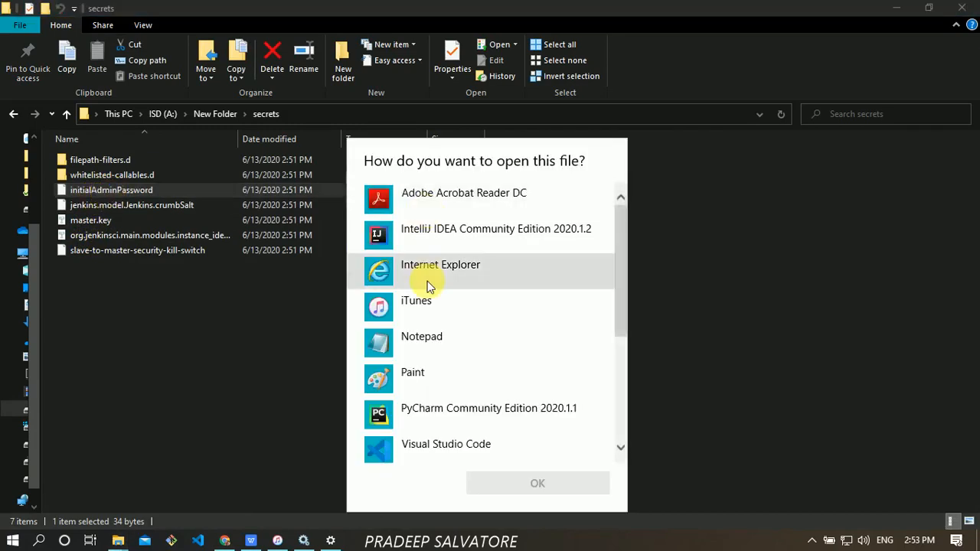
click(431, 339)
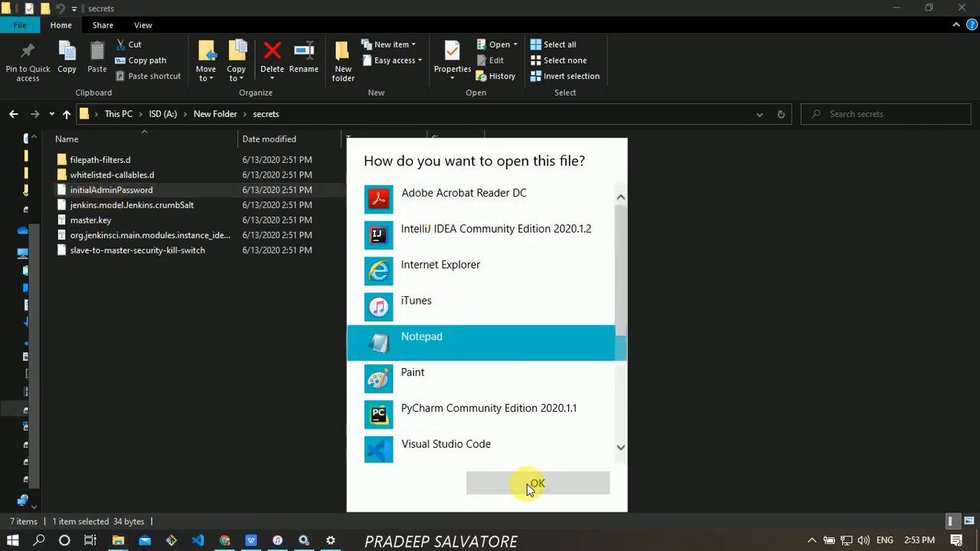
click(527, 485)
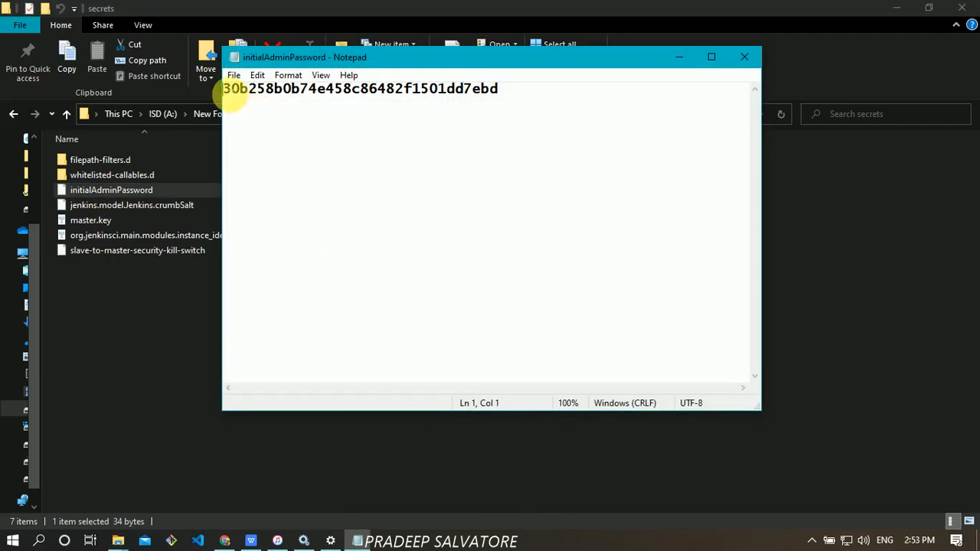
drag(233, 92, 503, 103)
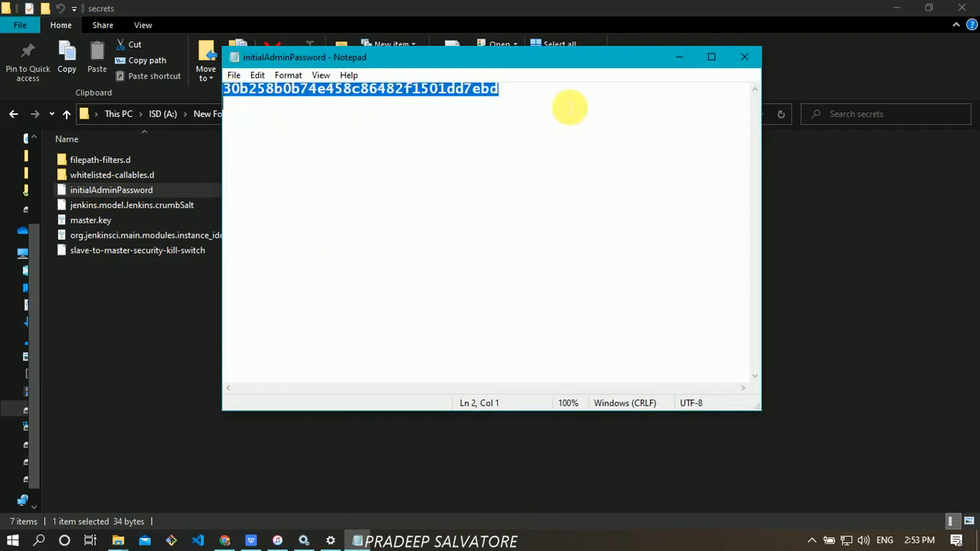
click(743, 58)
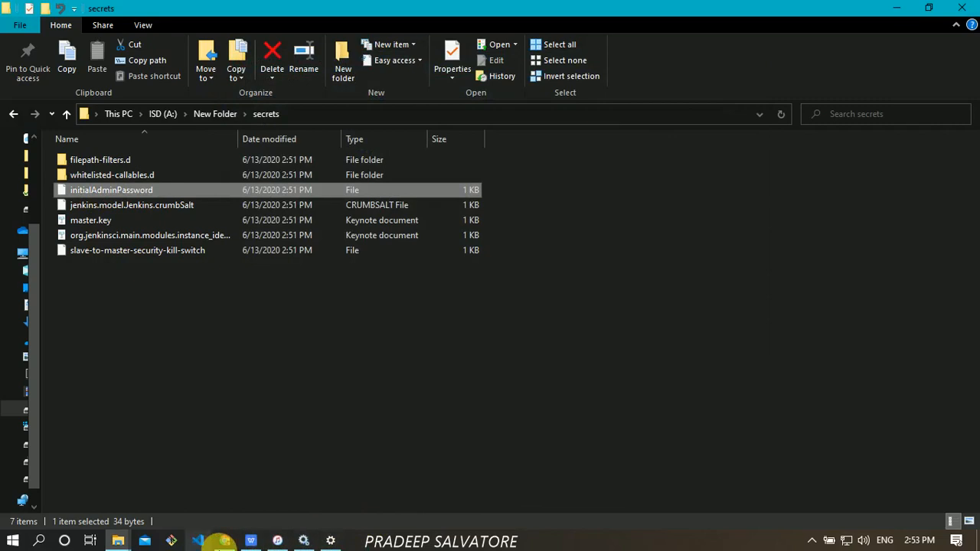
- Continue past the Unlock Jenkins page and choose Install suggested plugins
mouse_move(224, 539)
click(217, 509)
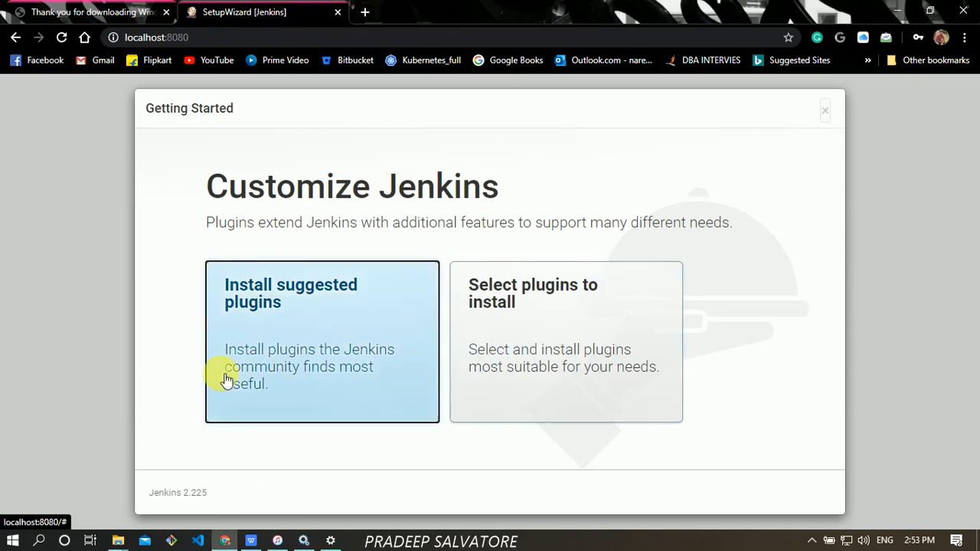
click(301, 308)
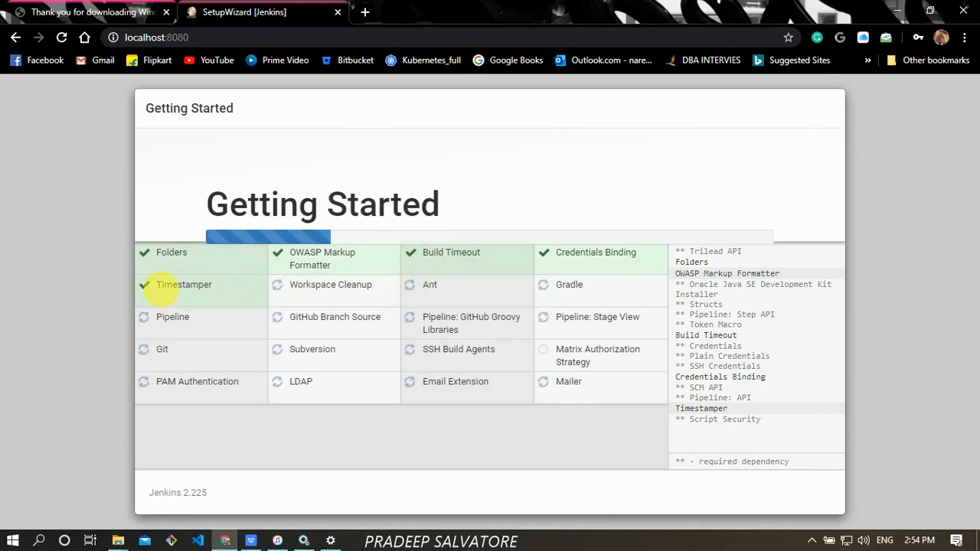
- Highlight the Timestamper, Ant and Pipeline plugin names as installation progresses
drag(161, 290, 219, 287)
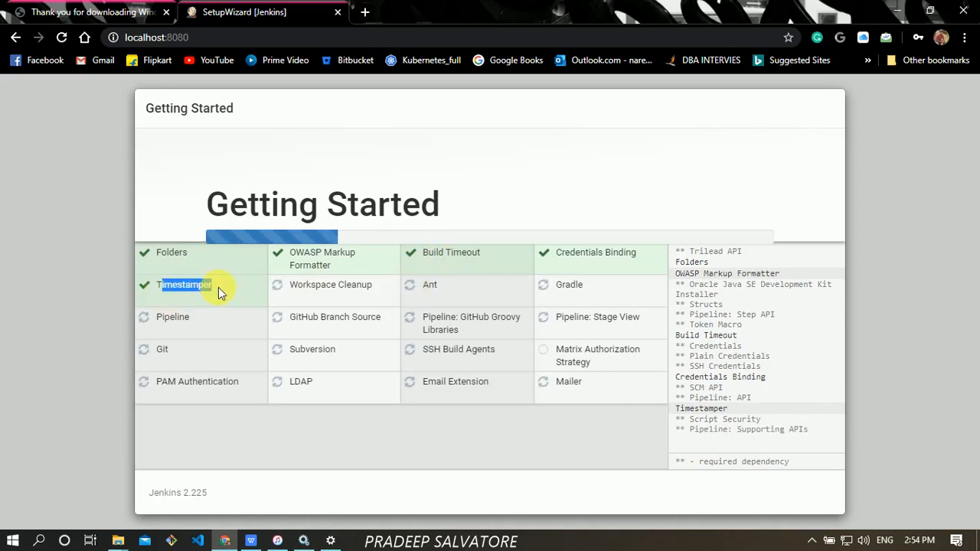
click(218, 289)
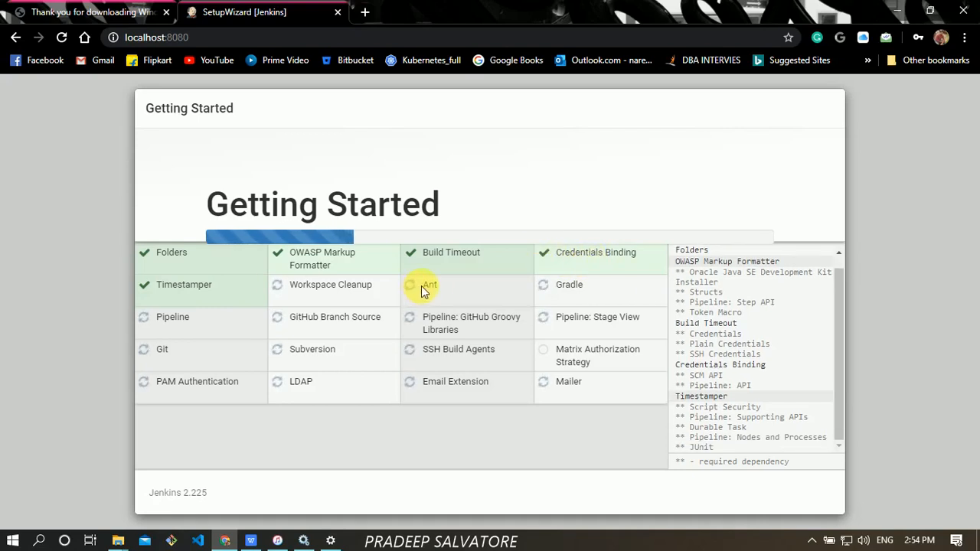
drag(422, 287, 438, 287)
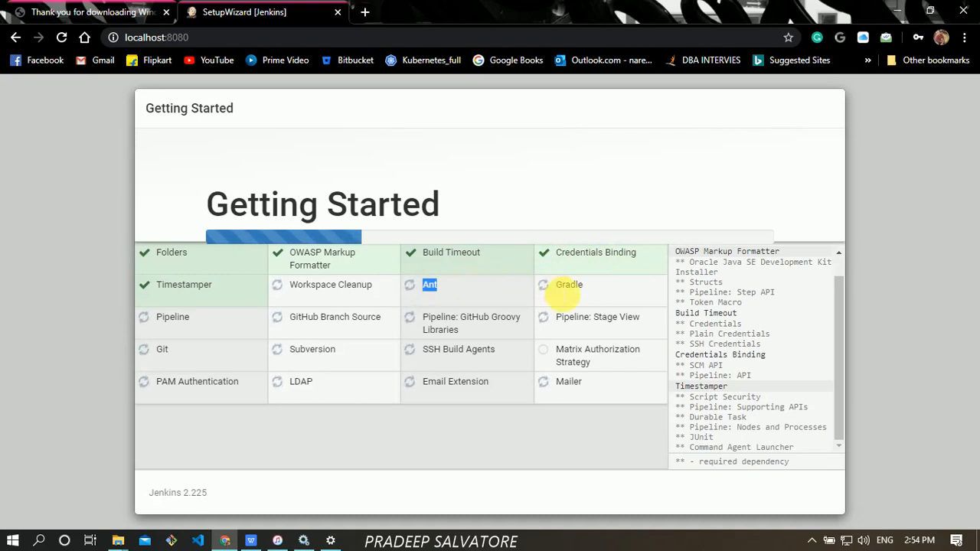
click(550, 288)
double_click(168, 321)
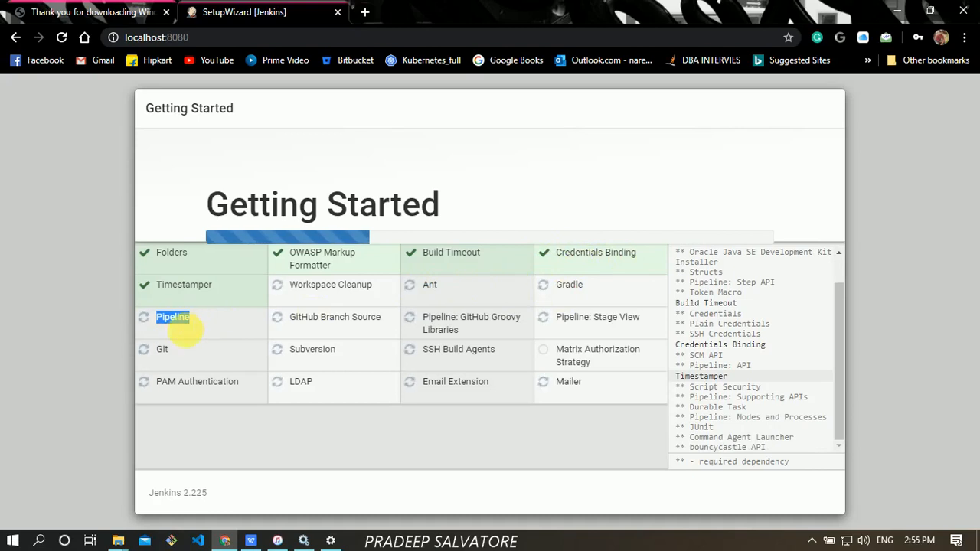
- Highlight the Git, SSH Build Agents and Matrix Authorization Strategy plugin names while installation finishes
drag(173, 355, 160, 357)
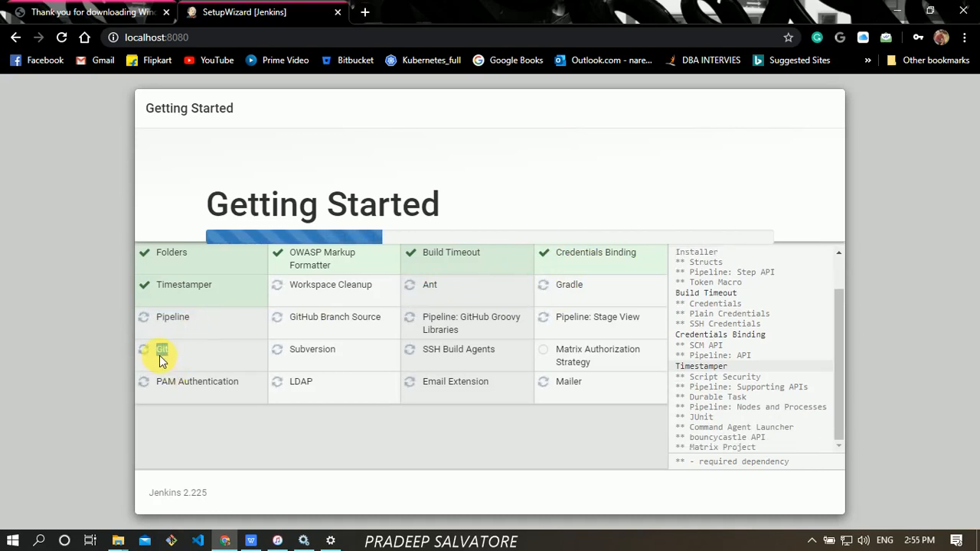
click(192, 359)
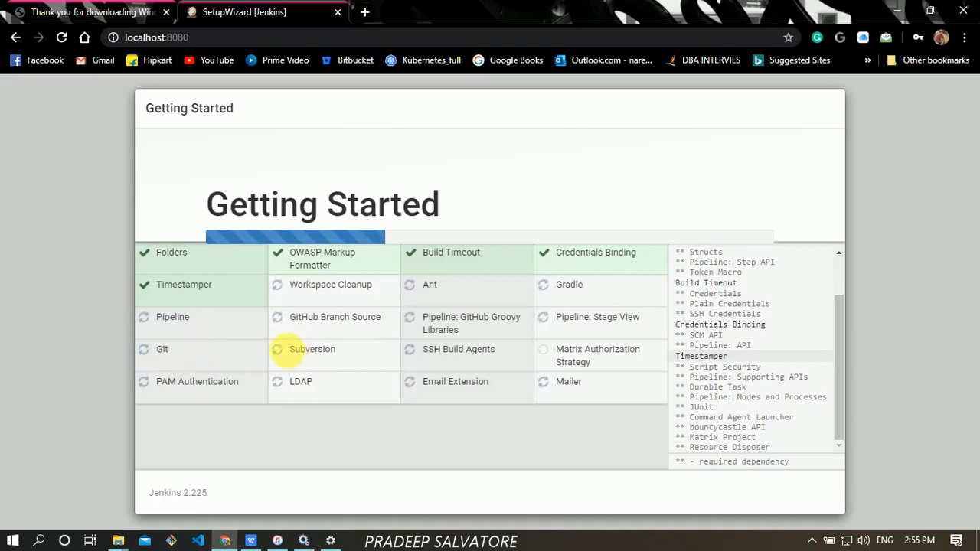
click(432, 353)
mouse_move(432, 354)
mouse_down()
mouse_move(493, 351)
mouse_move(421, 356)
mouse_up()
click(457, 357)
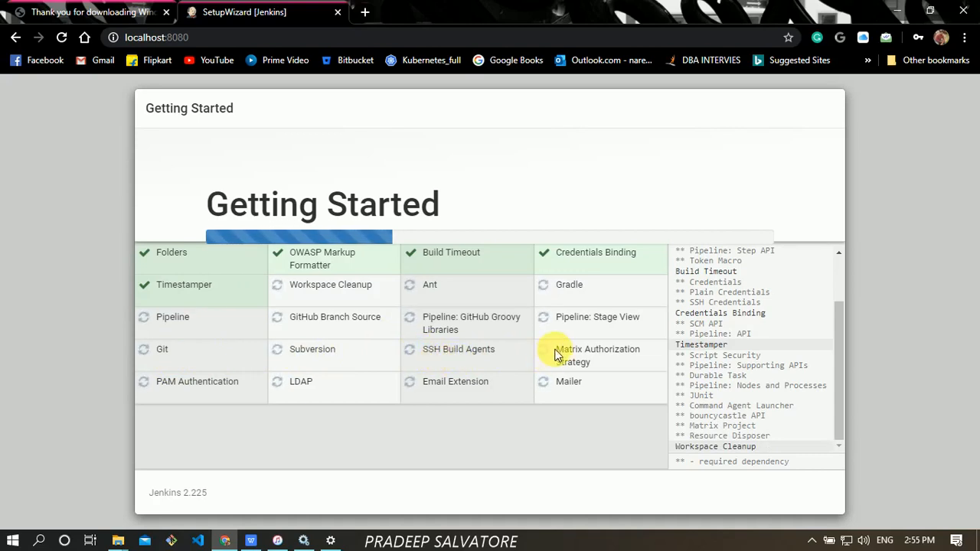
drag(557, 354, 593, 361)
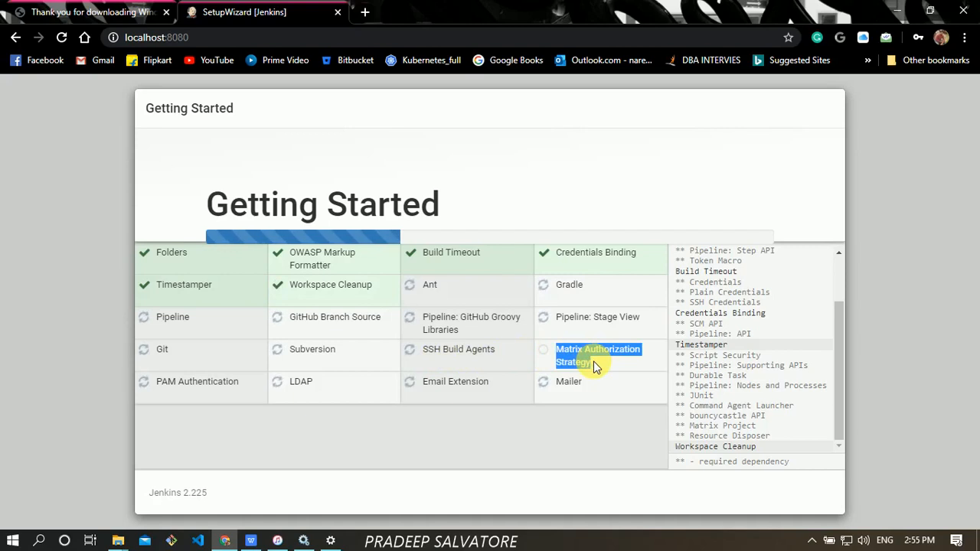
click(594, 362)
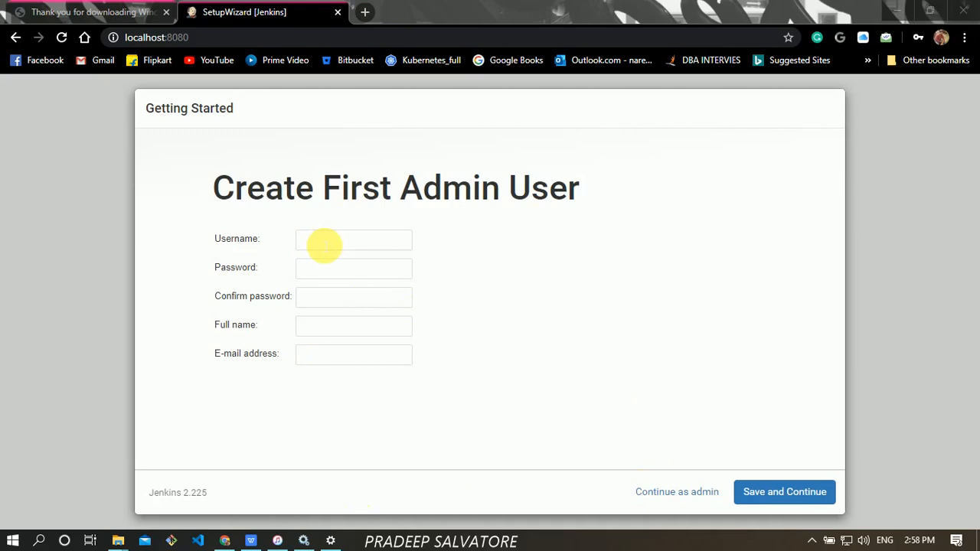
- Enter the admin username and the account password
click(325, 245)
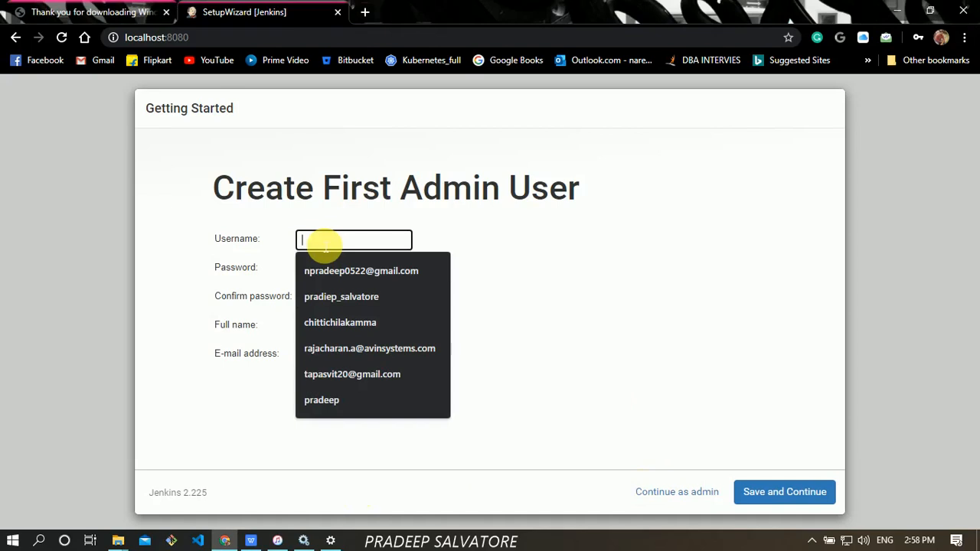
text(padeep)
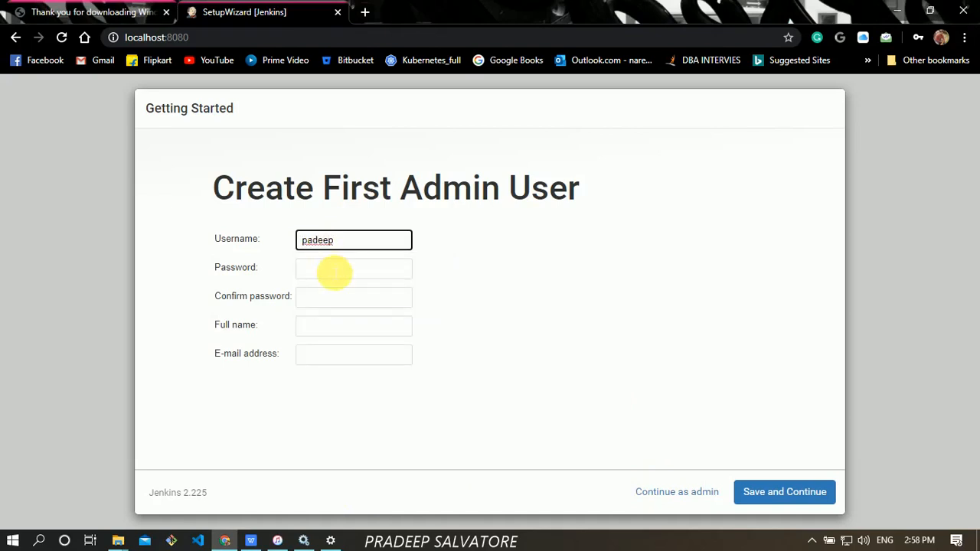
click(335, 270)
text(pad)
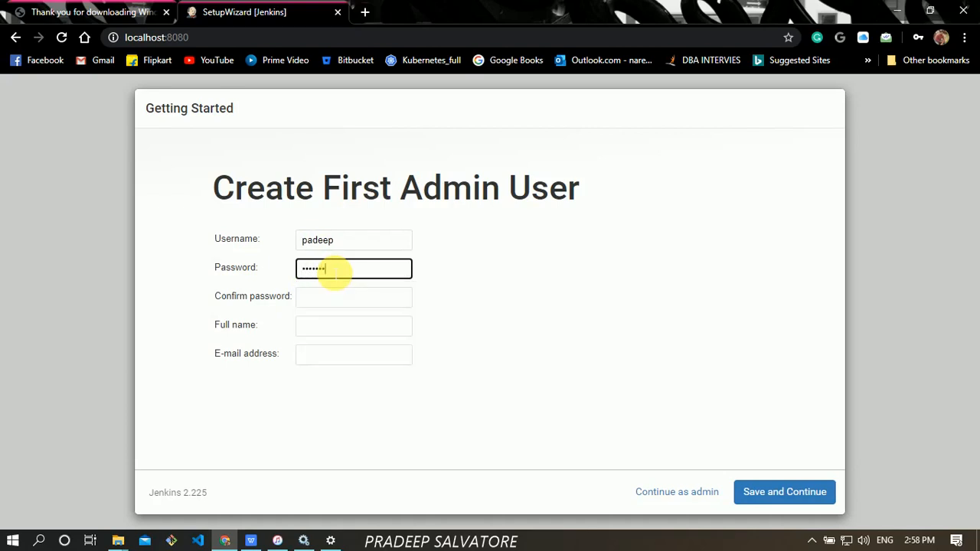
key(BackSpace)
key(BackSpace)
key(BackSpace)
key(BackSpace)
key(BackSpace)
key(BackSpace)
text(p)
- Confirm the password, fill in the full name and saved e-mail address, and save
click(351, 307)
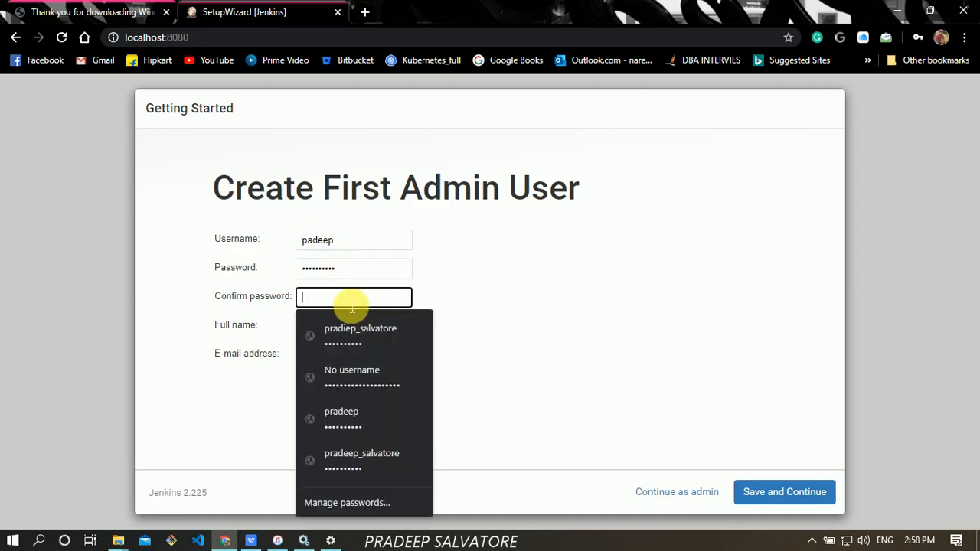
text(p)
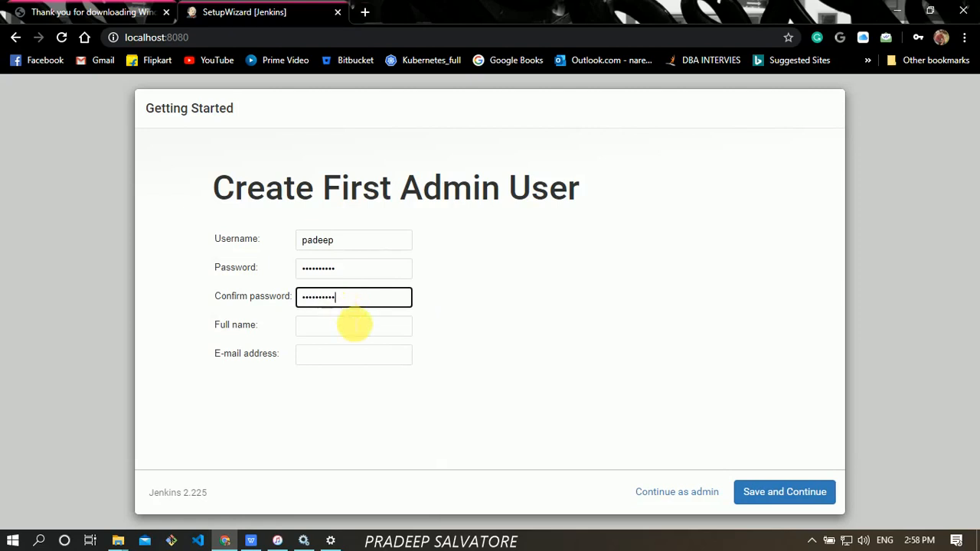
click(354, 326)
text(pradee)
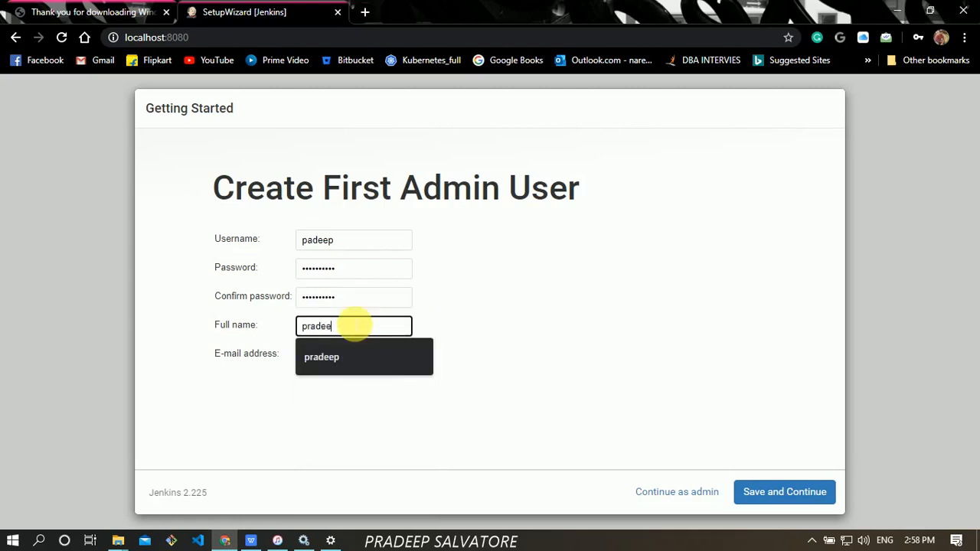
text(p)
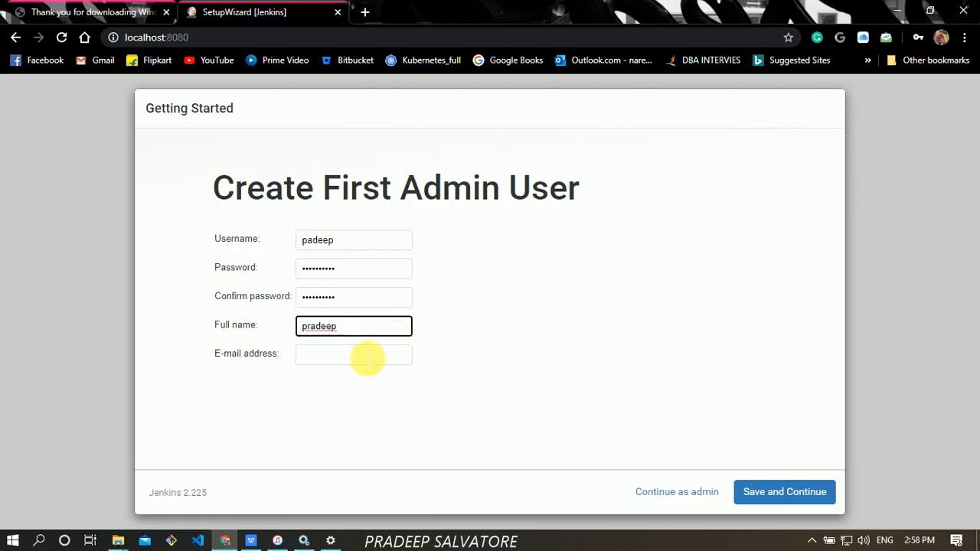
click(368, 358)
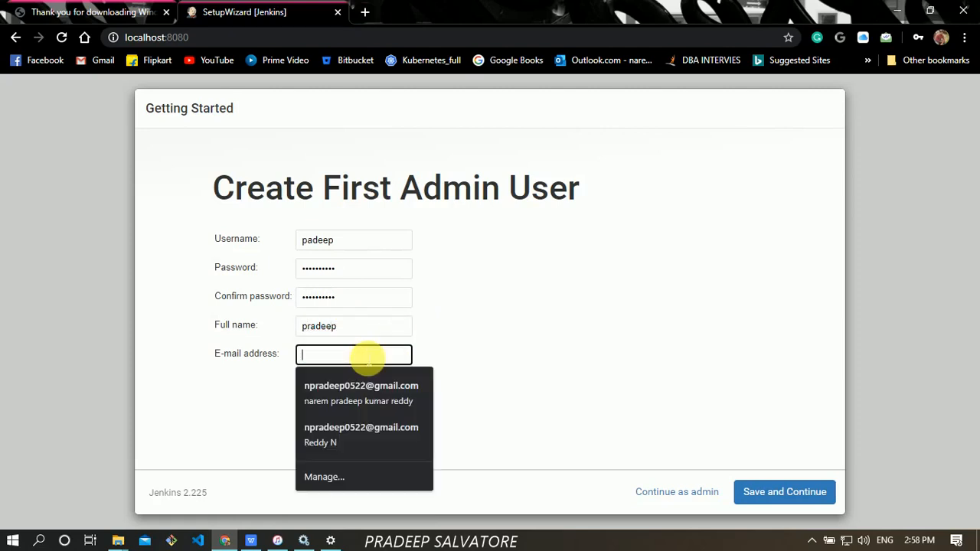
click(365, 428)
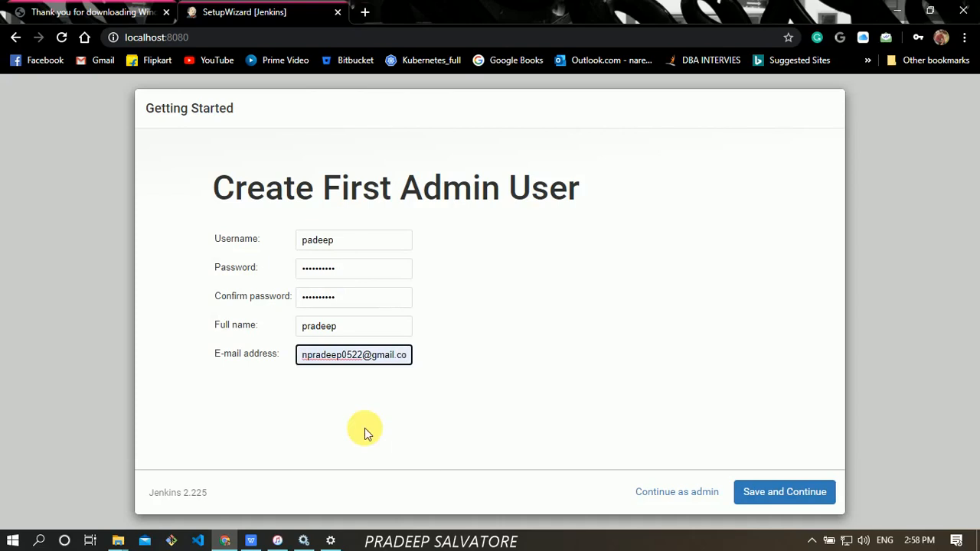
click(771, 493)
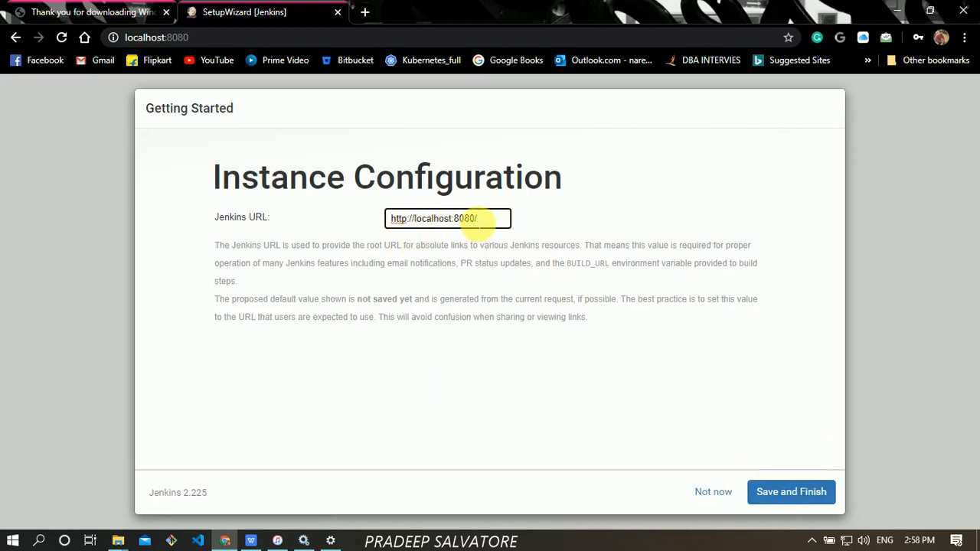
click(807, 497)
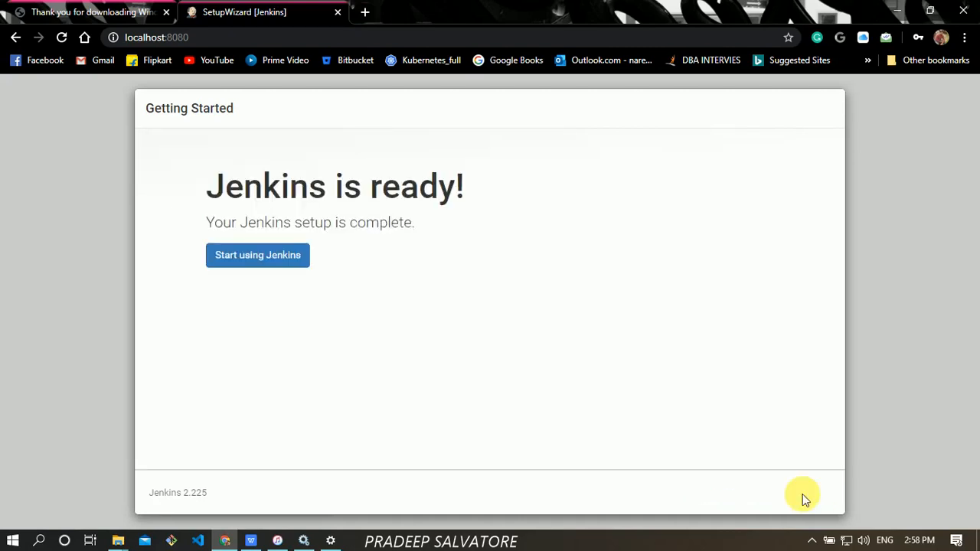
click(270, 259)
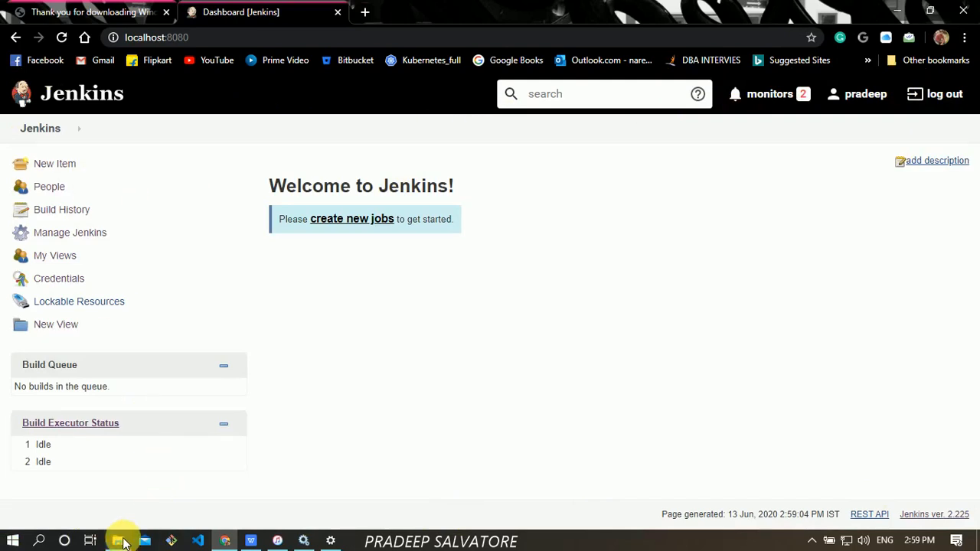
- Go from the secrets folder up to the Jenkins home folder, New Folder
mouse_move(120, 536)
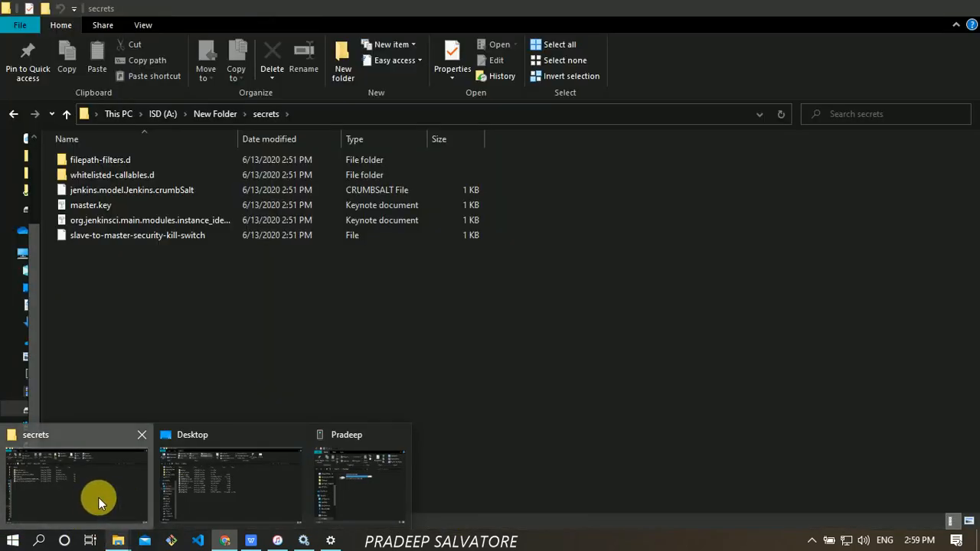
click(100, 501)
click(213, 113)
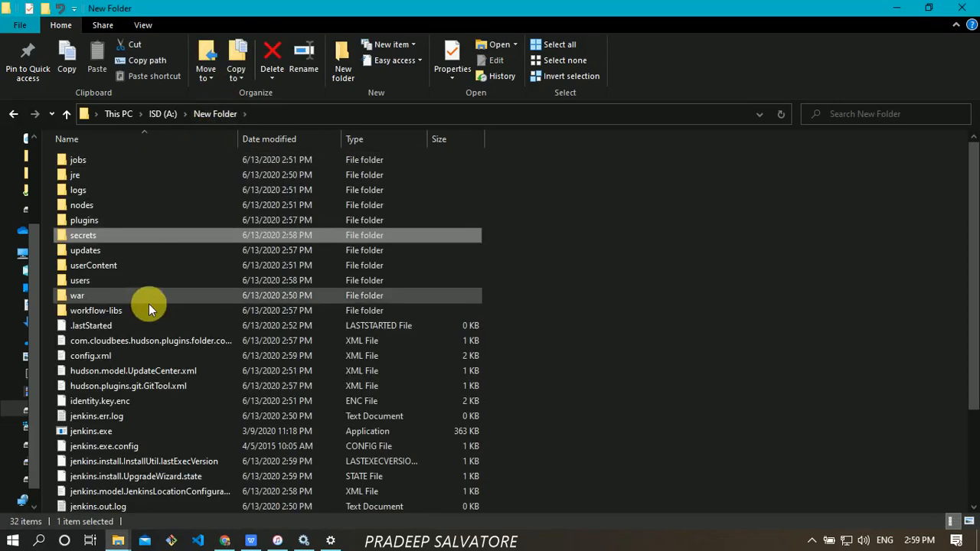
- Find jenkins.xml in the Jenkins folder and open it from its context menu
click(144, 451)
key(Down)
key(Down)
key(Down)
key(Down)
key(Down)
scroll(144, 454, down, 3)
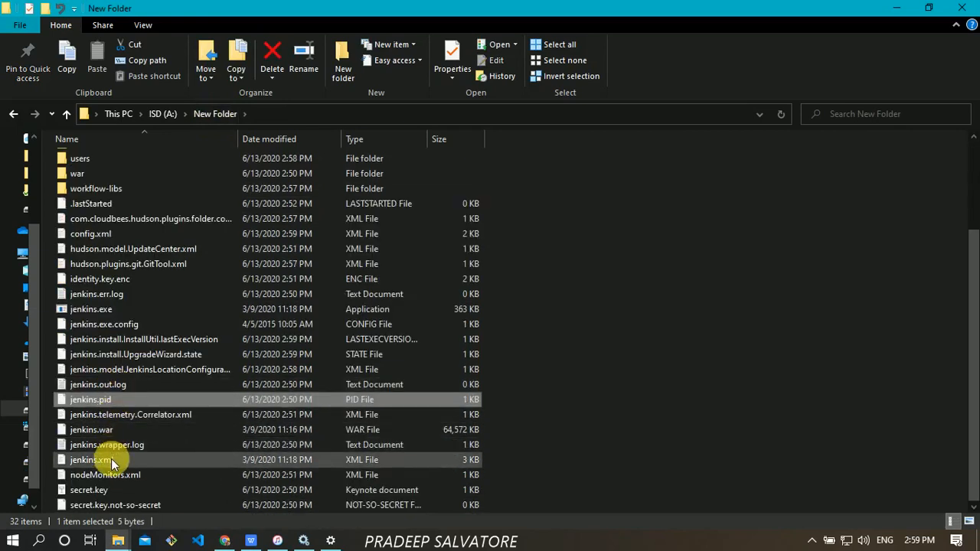
click(111, 459)
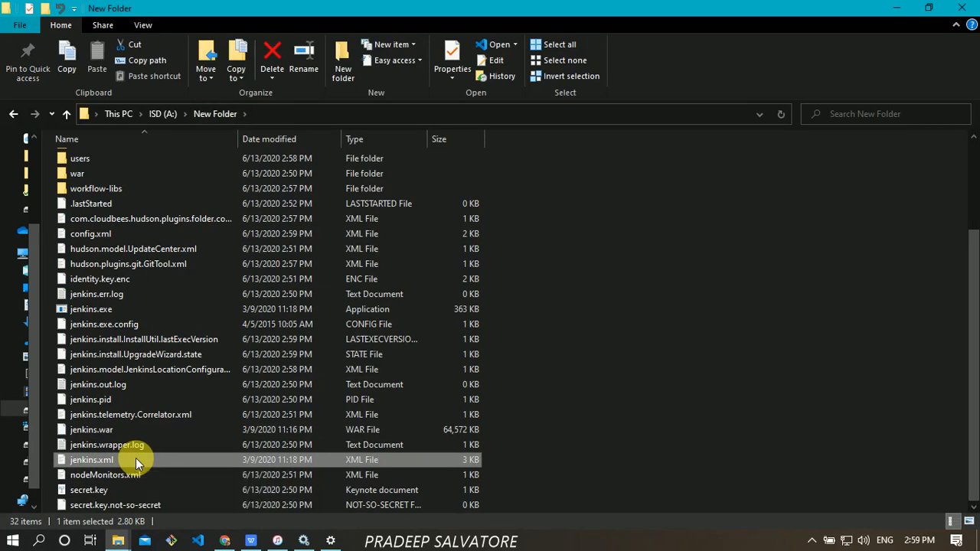
right_click(136, 458)
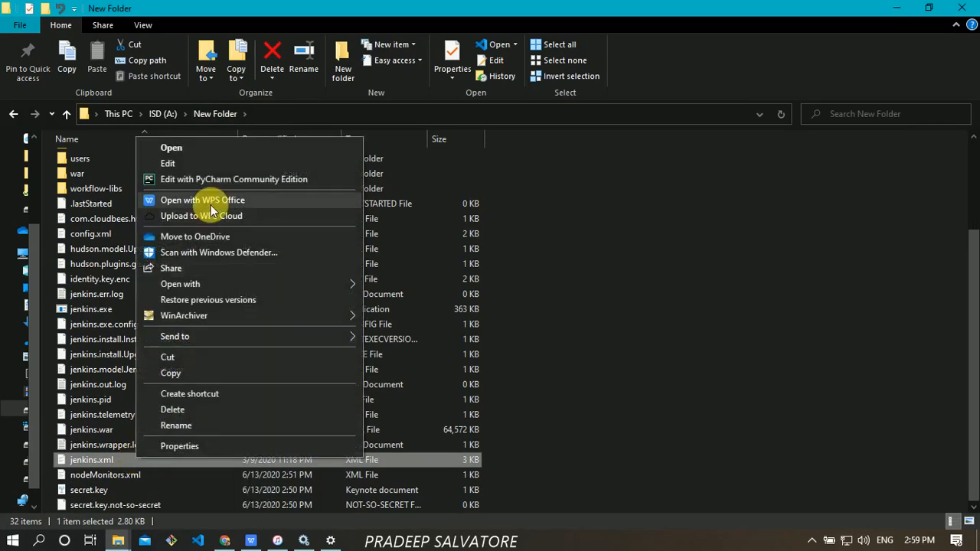
click(212, 147)
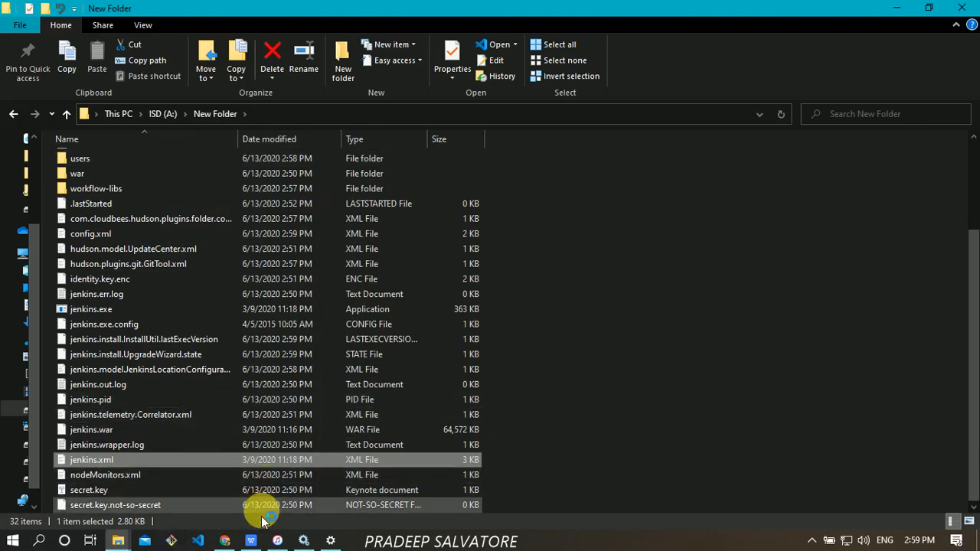
- Browse the New Item project types in Chrome, then return to the Jenkins dashboard
mouse_move(225, 543)
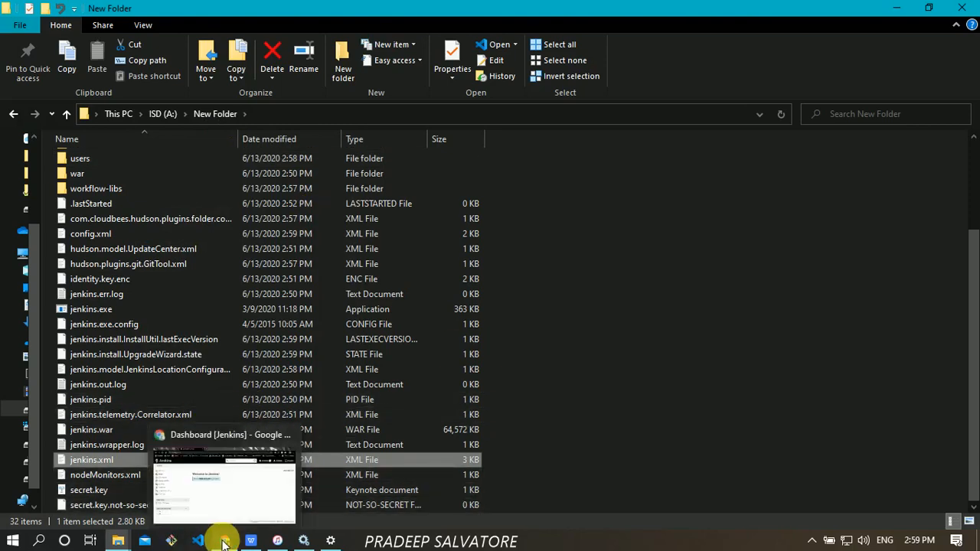
click(223, 474)
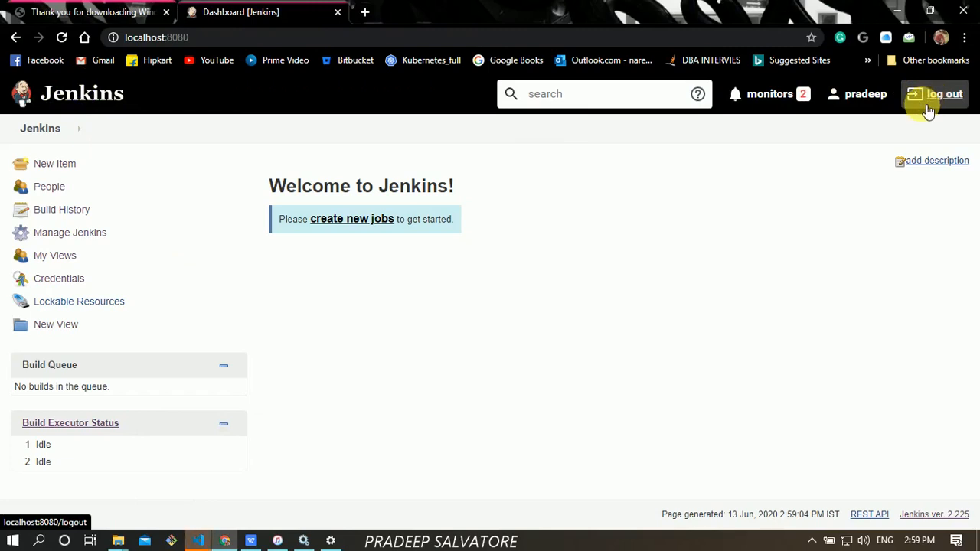
click(69, 168)
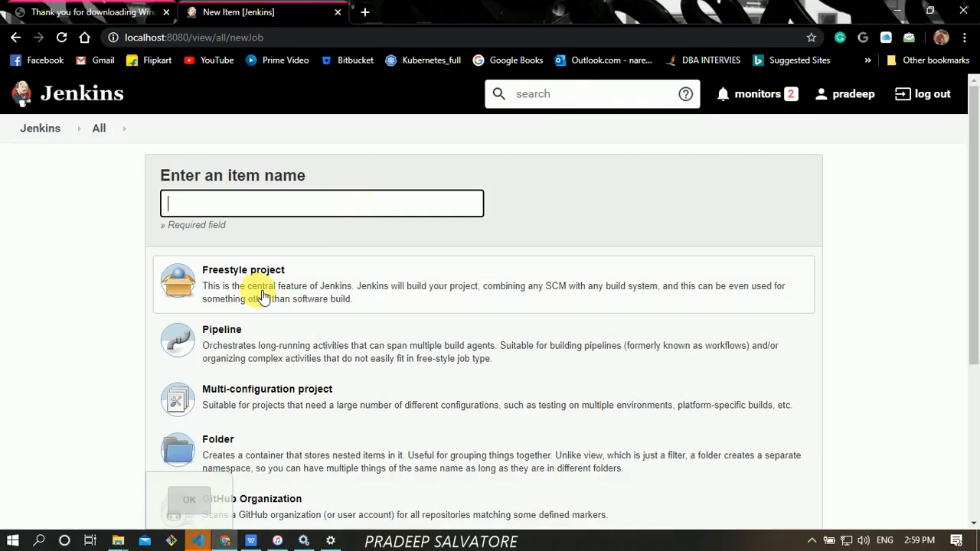
scroll(976, 353, down, 2)
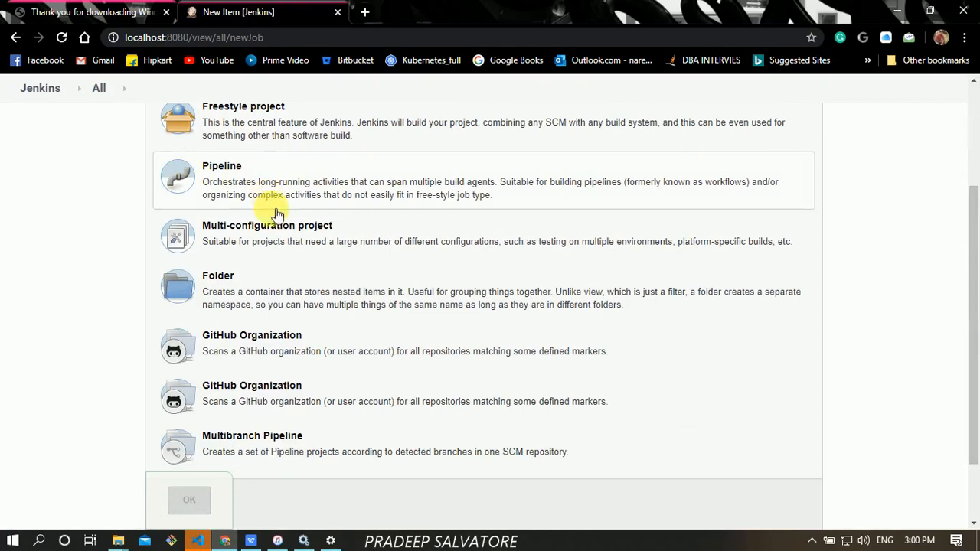
drag(971, 360, 977, 225)
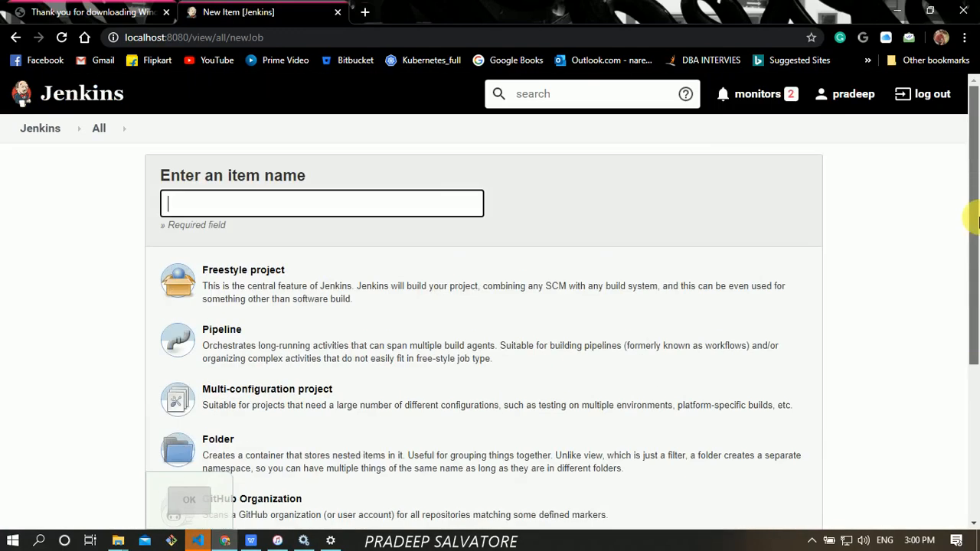
click(40, 130)
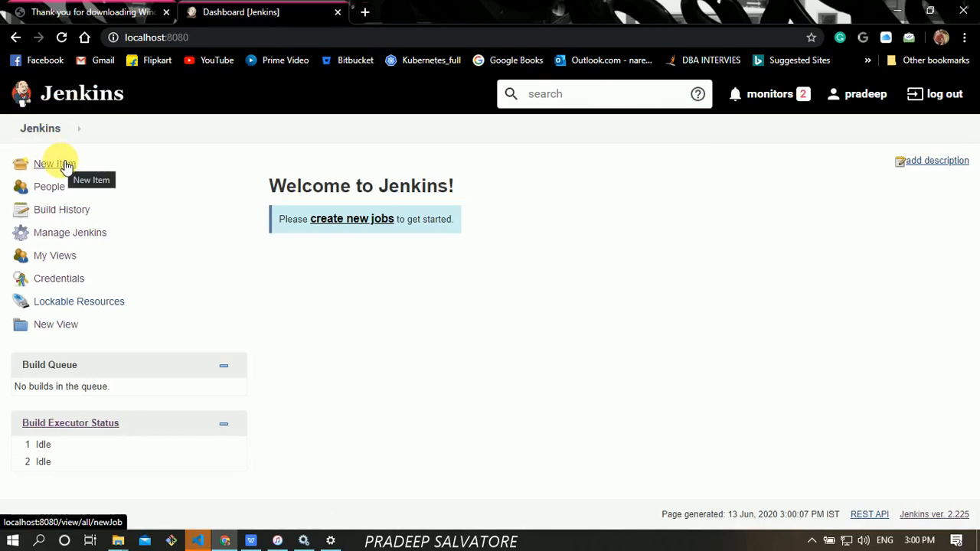
- View the People list, then open Manage Jenkins and scroll through its sections
click(48, 188)
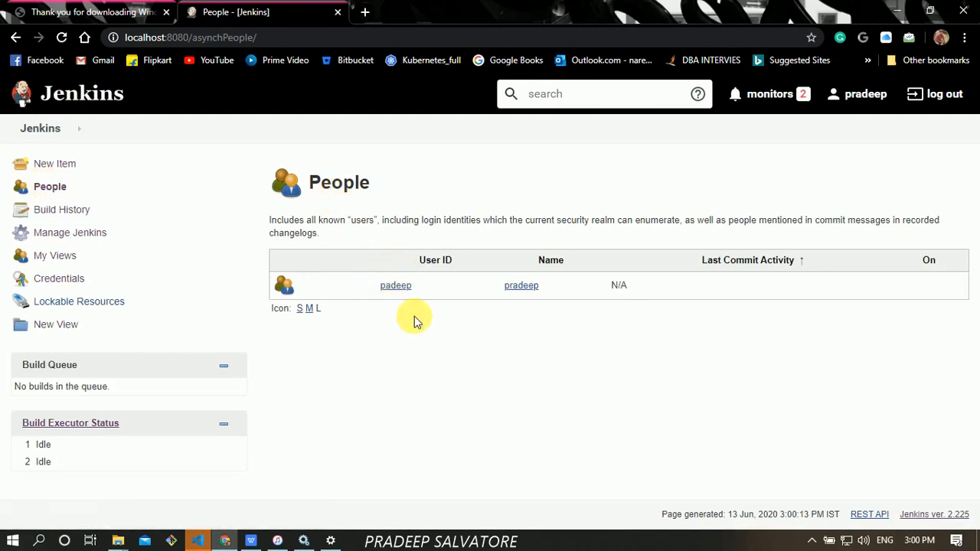
click(72, 236)
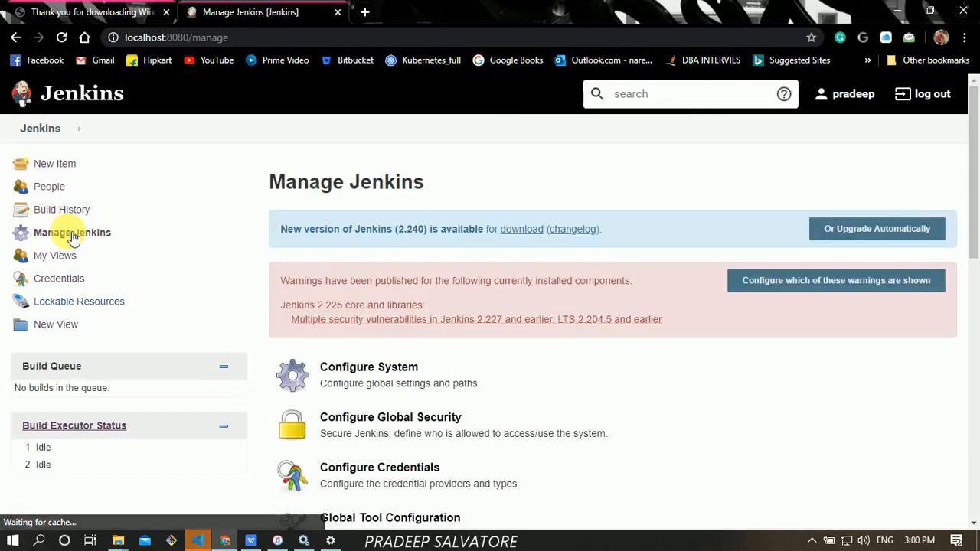
drag(974, 147, 975, 238)
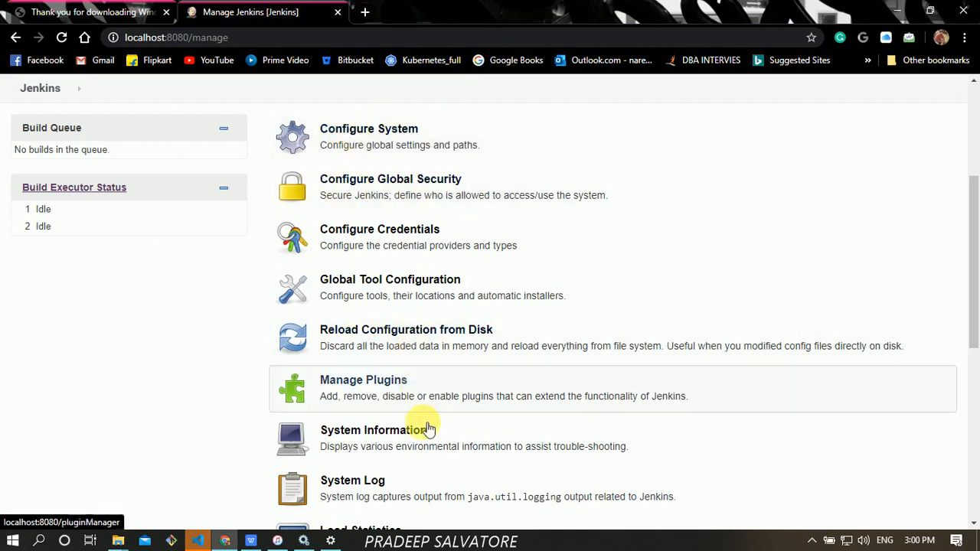
drag(976, 277, 974, 219)
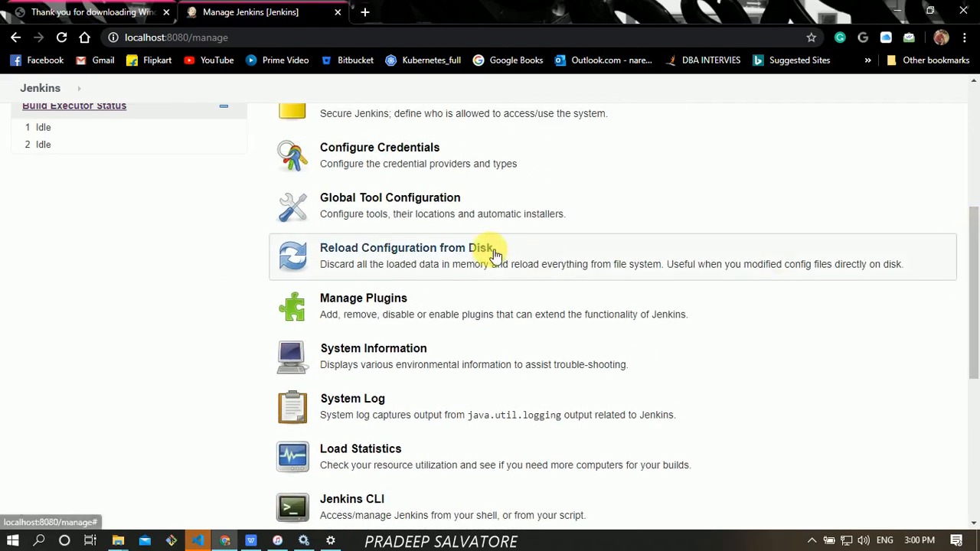
drag(975, 291, 975, 115)
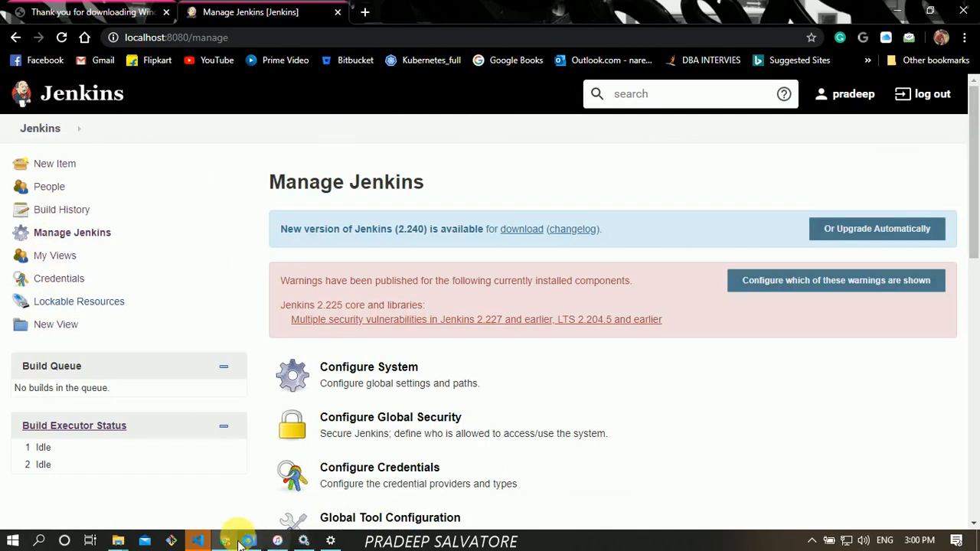
- Bring VS Code forward, close the Release Notes tab and maximize the window
mouse_move(202, 546)
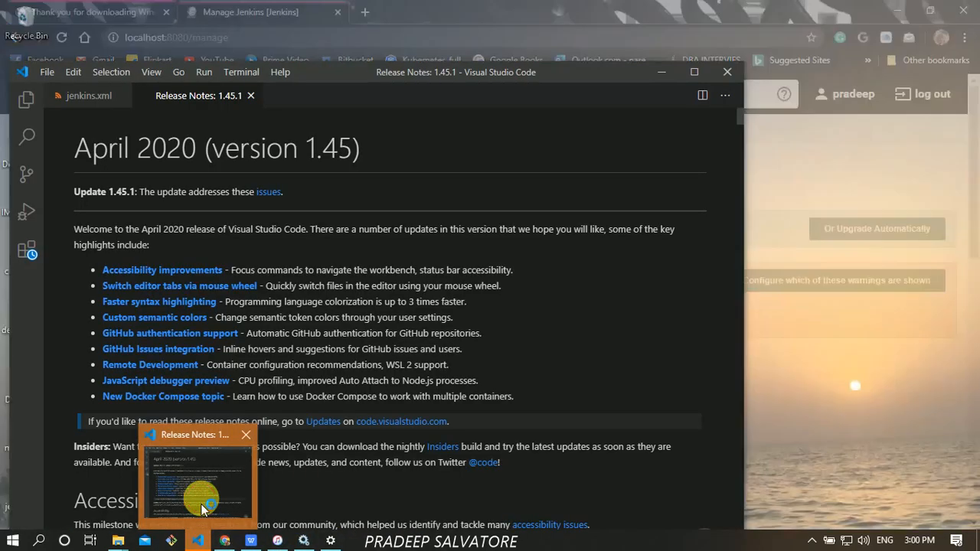
click(201, 504)
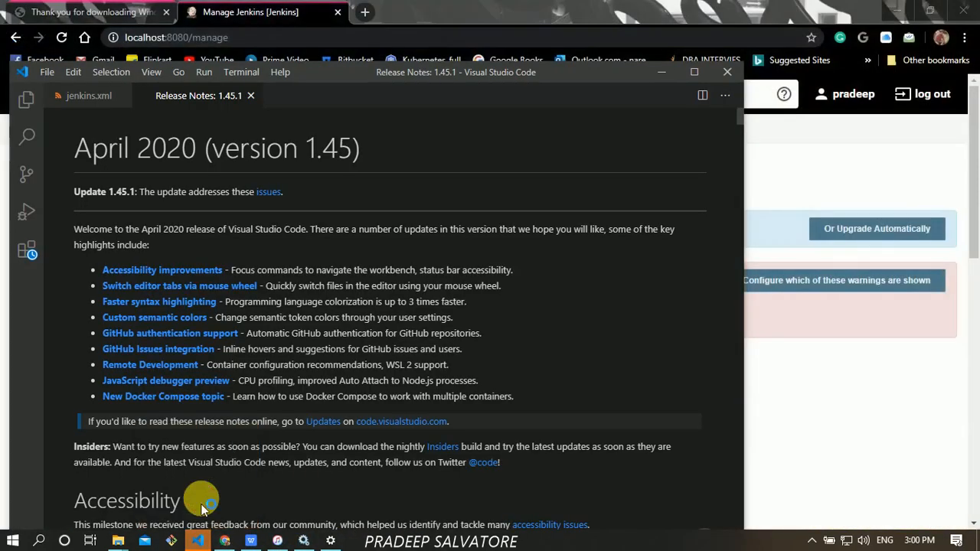
click(250, 95)
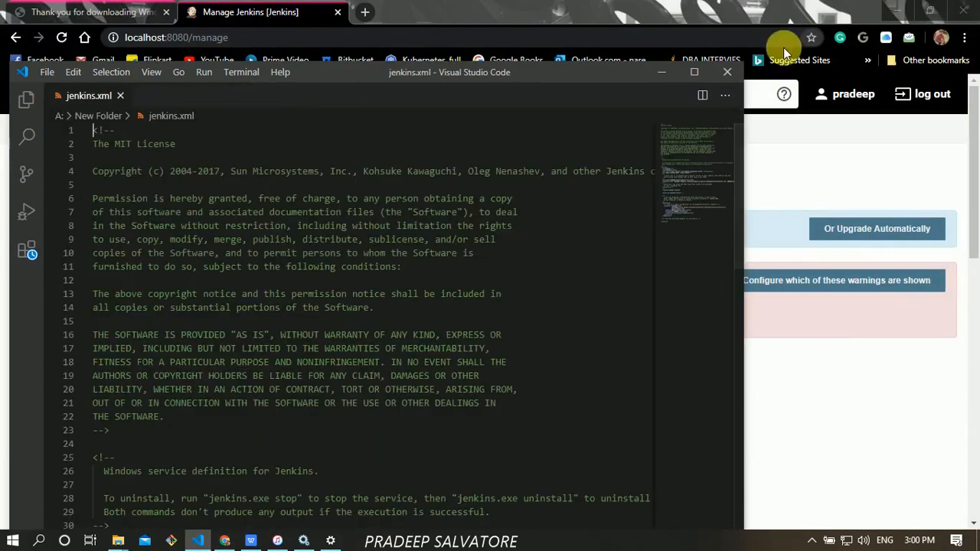
click(694, 72)
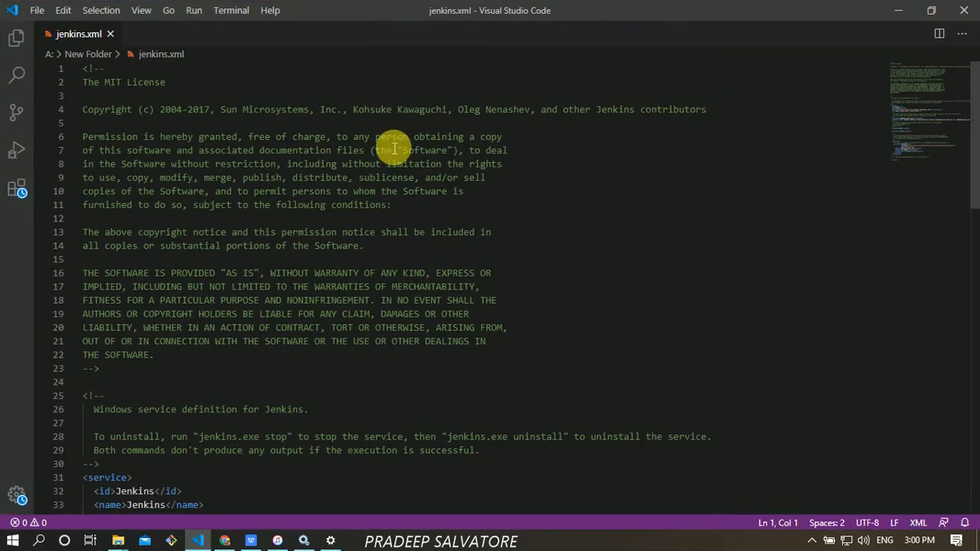
- Read through jenkins.xml's service definition: java executable, jenkins.pid setting and 10000 stop timeout
key(Down)
key(Down)
key(Down)
key(Down)
key(Down)
key(Down)
key(Down)
key(Down)
key(Down)
key(Down)
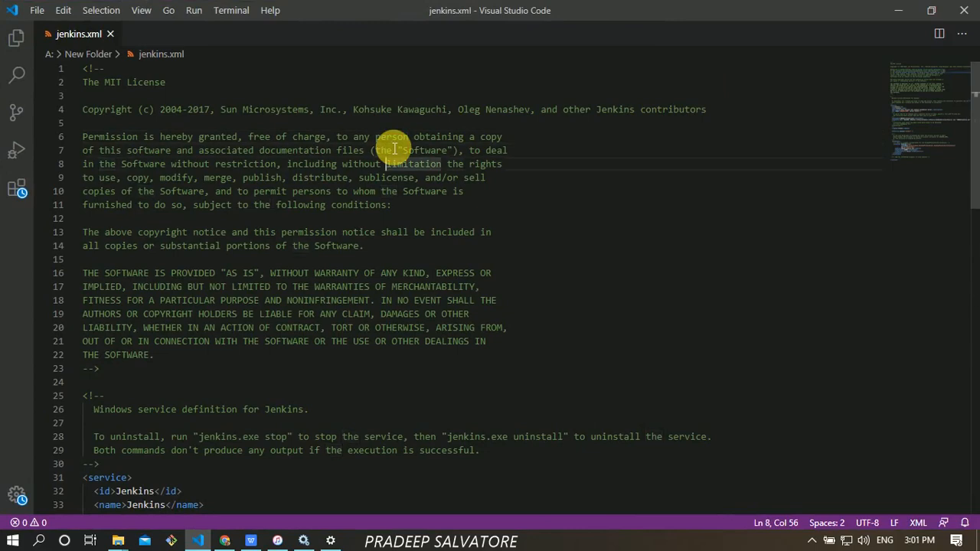
key(Down)
key(Down)
key(Down)
key(Down)
key(Down)
key(Down)
key(Down)
key(Down)
key(Down)
key(Down)
key(Down)
key(Down)
key(Down)
key(Down)
key(Down)
key(Down)
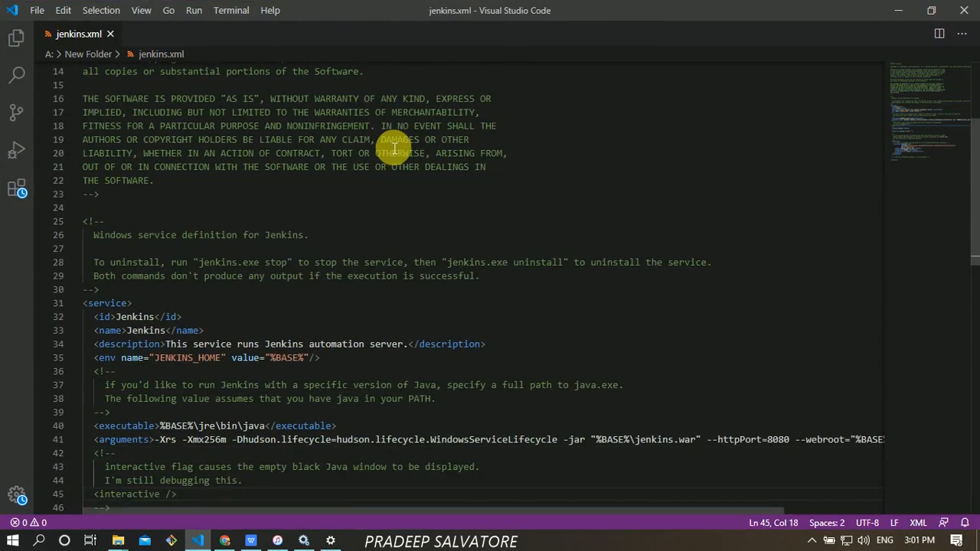
scroll(975, 188, down, 2)
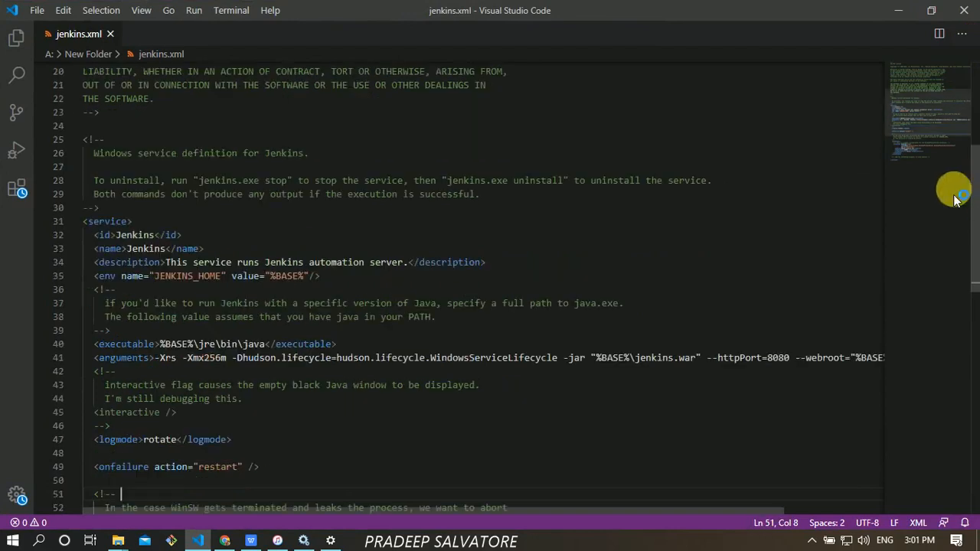
click(485, 344)
key(Down)
key(Down)
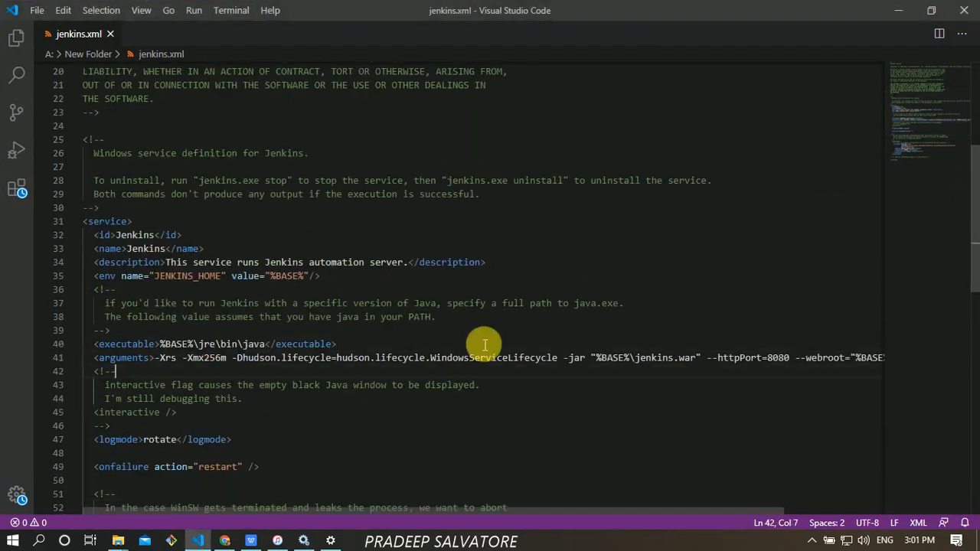
key(Down)
key(Down)
key(Down)
key(Down)
key(Down)
key(Down)
key(Down)
key(Down)
key(Down)
key(Down)
key(Down)
key(Down)
key(Down)
key(Down)
key(Down)
key(Down)
key(Down)
key(Down)
key(Down)
key(Down)
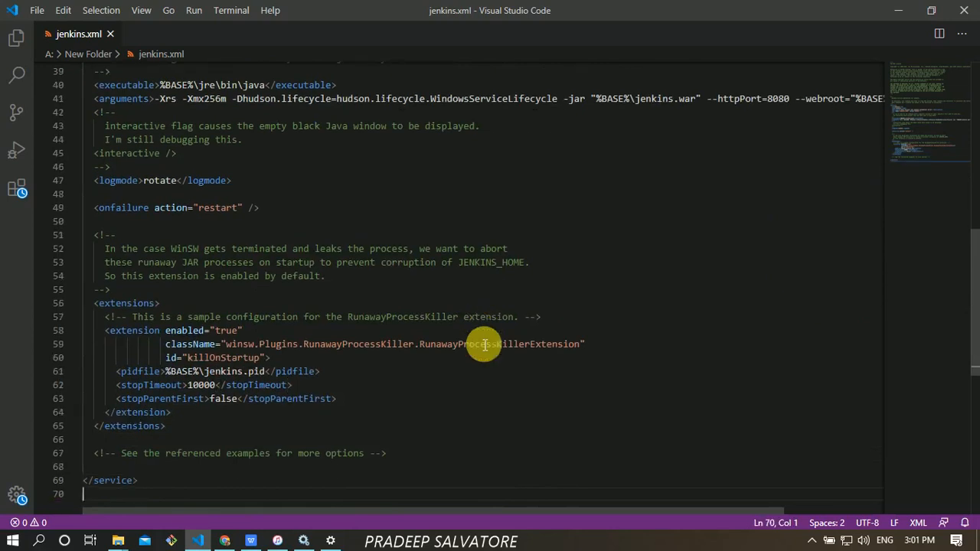
click(380, 281)
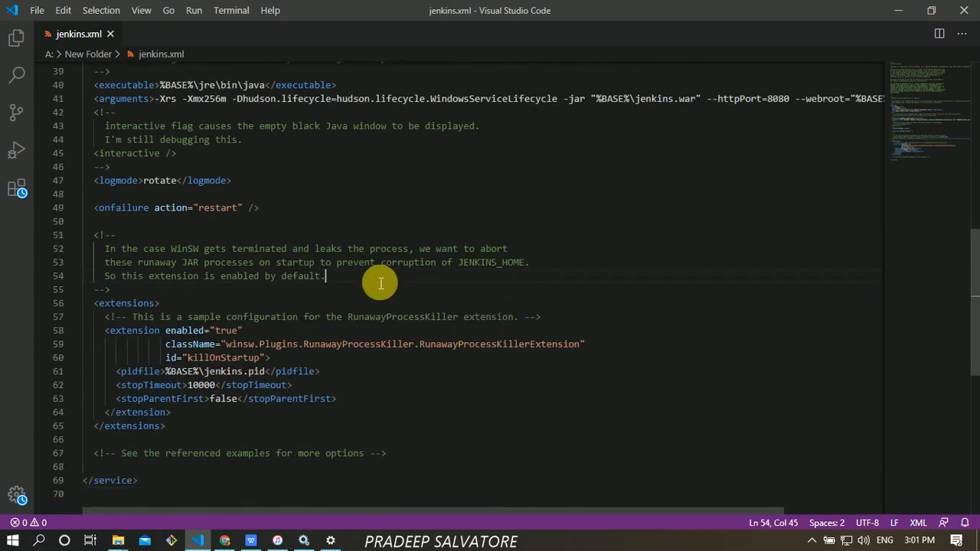
click(245, 373)
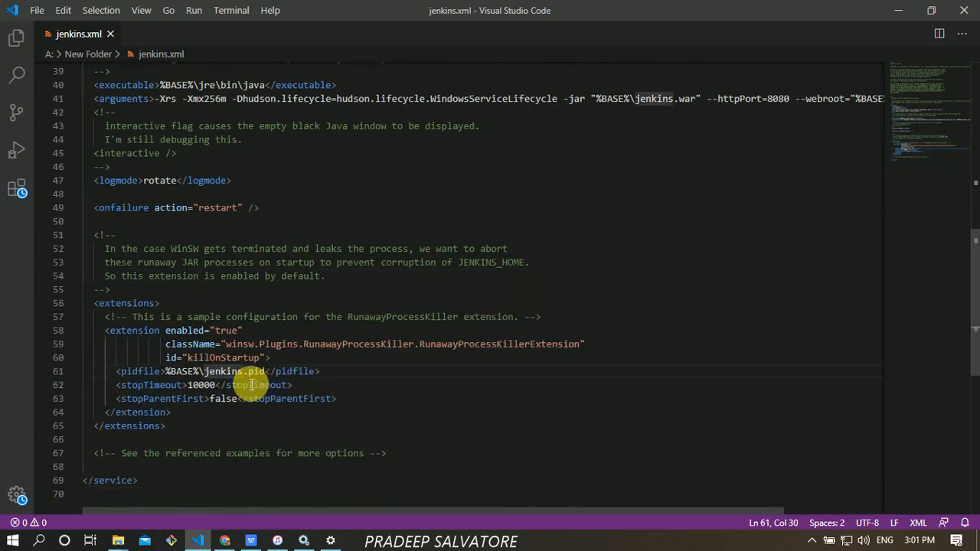
key(Down)
key(Down)
mouse_move(972, 290)
mouse_down()
mouse_move(976, 355)
mouse_move(970, 284)
mouse_up()
click(358, 388)
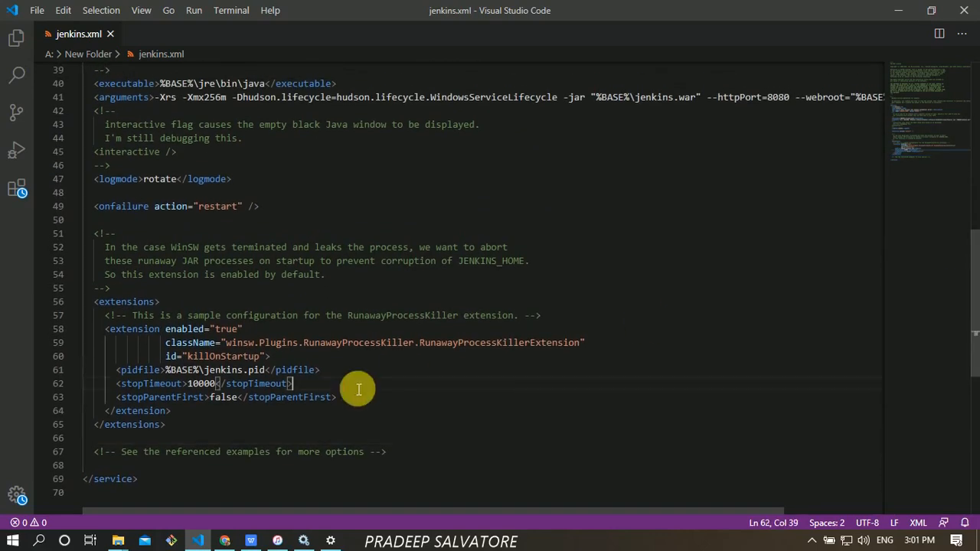
key(Up)
key(Up)
key(Up)
key(Up)
key(Up)
key(Up)
key(Up)
key(Up)
key(Up)
key(Up)
key(Up)
key(Up)
key(Up)
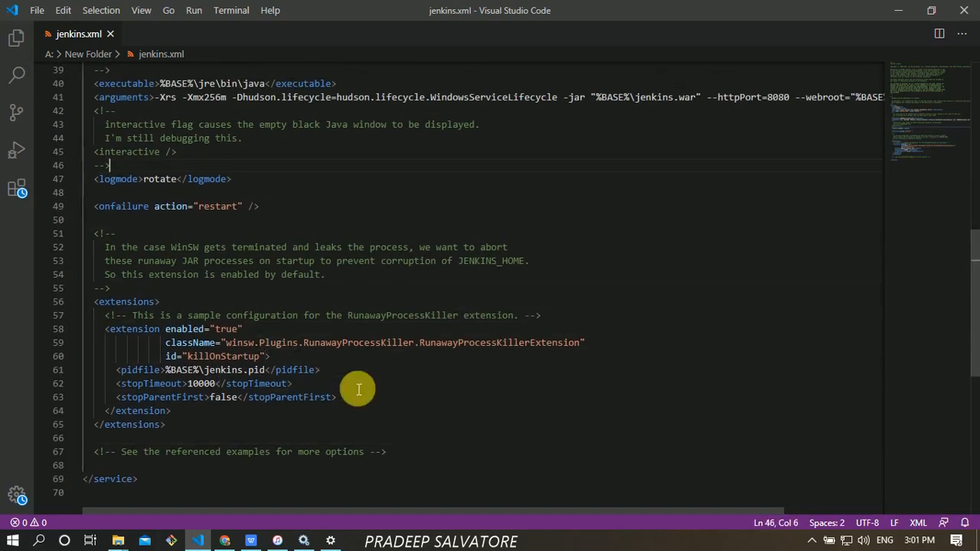
- Select the httpPort=8080 argument and its port number 8080 on line 41
drag(718, 98, 796, 102)
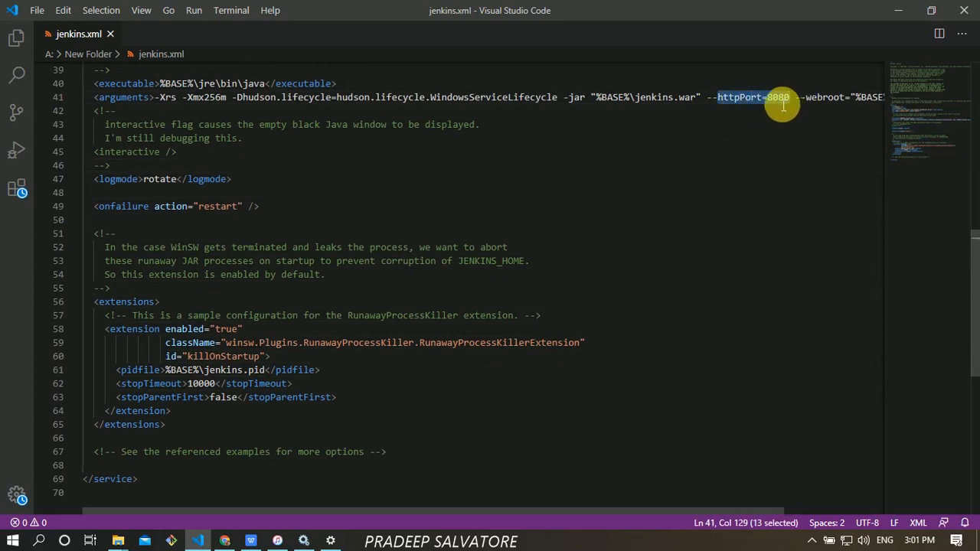
click(775, 103)
drag(775, 103, 791, 103)
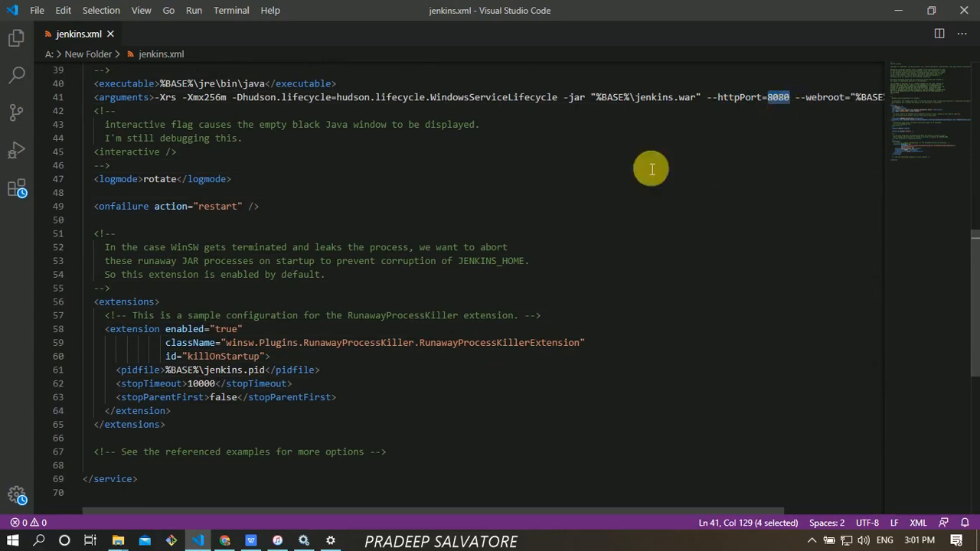
click(305, 540)
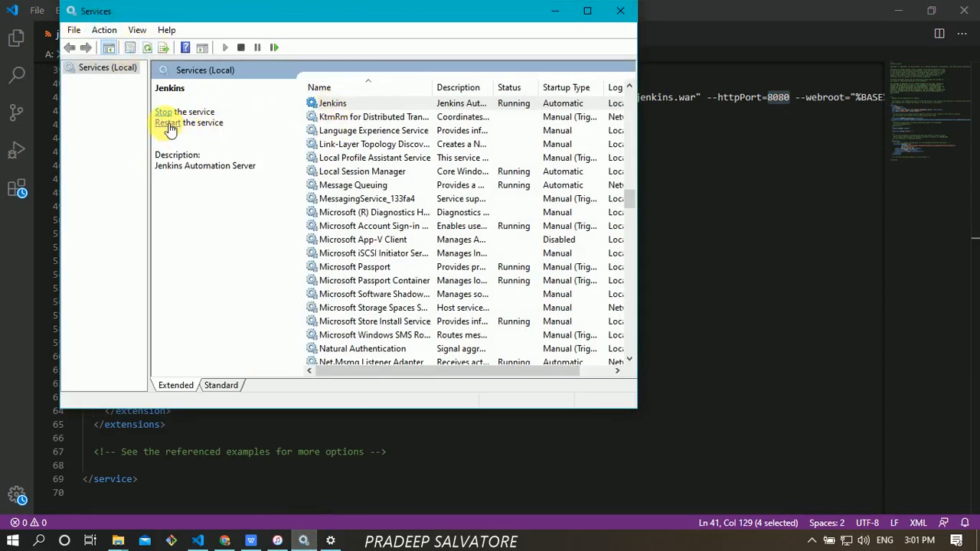
click(552, 12)
click(645, 240)
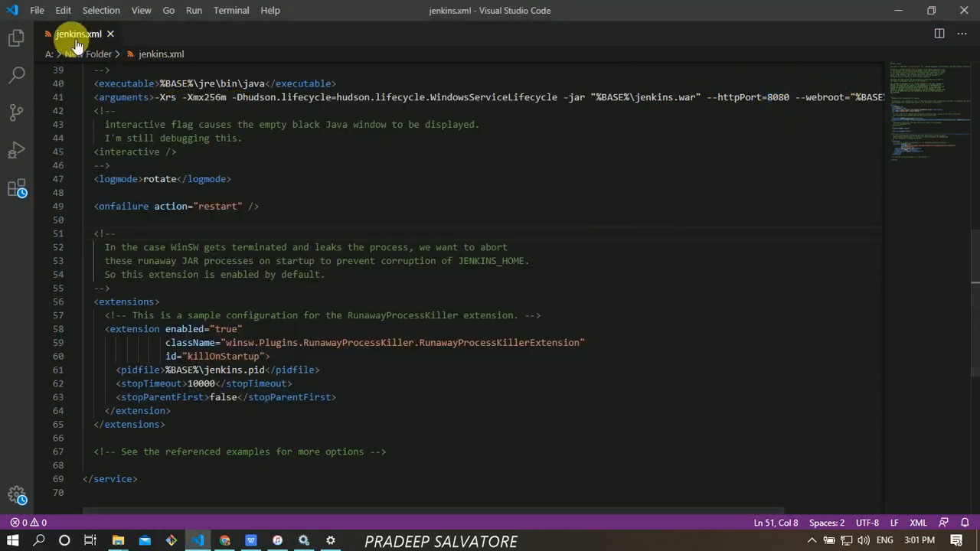
- Highlight httpPort=8080 in jenkins.xml again, then minimize VS Code back to Manage Jenkins
drag(737, 98, 799, 102)
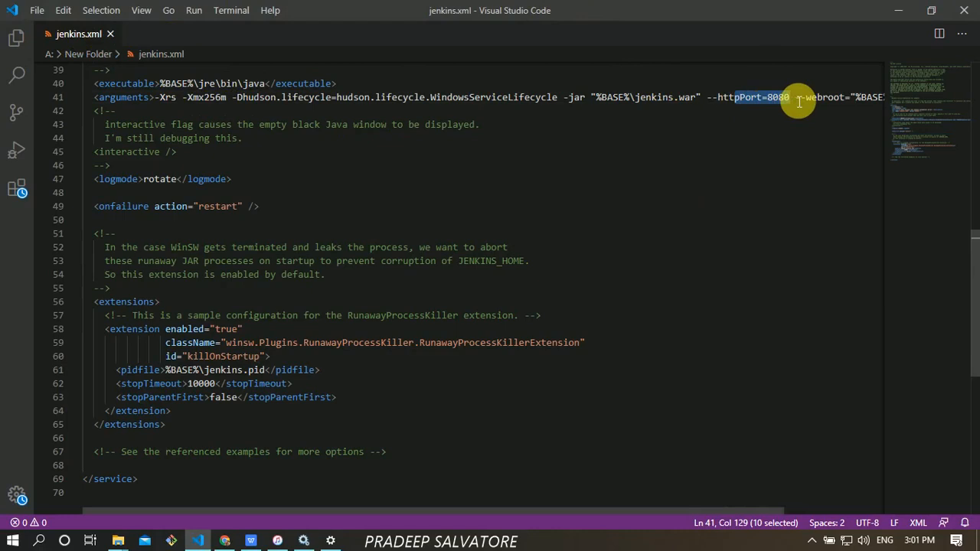
click(890, 15)
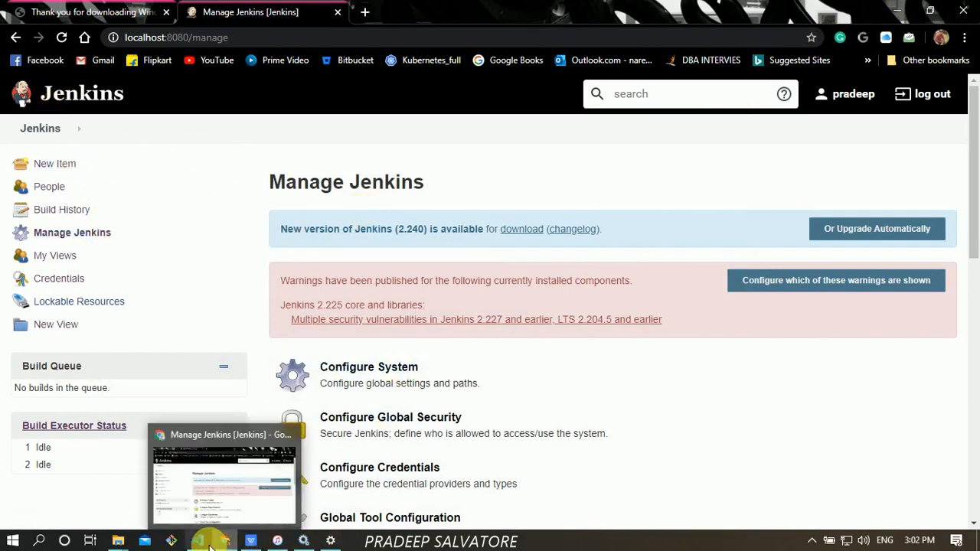
- Run the slide show from slide 3, the CI pipeline diagram, in WPS Presentation
click(248, 543)
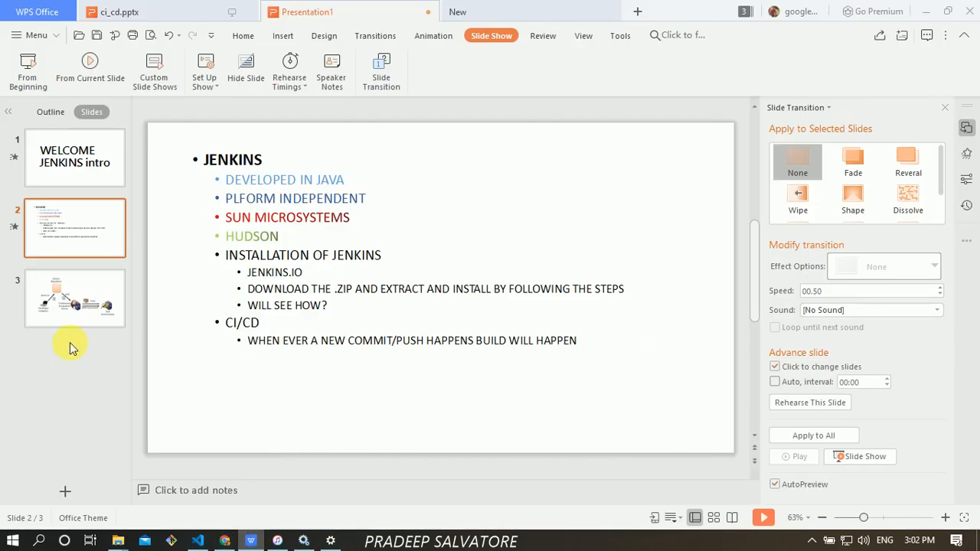
click(61, 319)
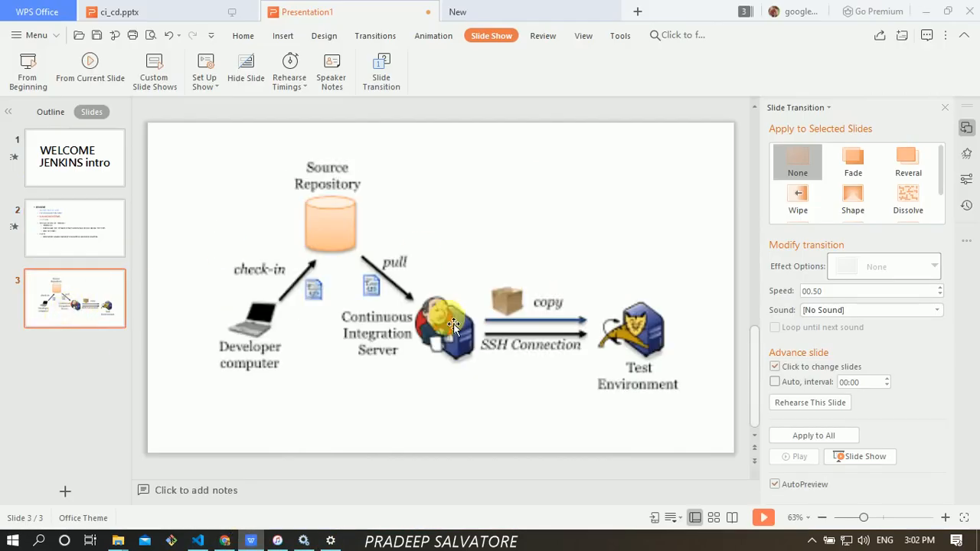
click(94, 66)
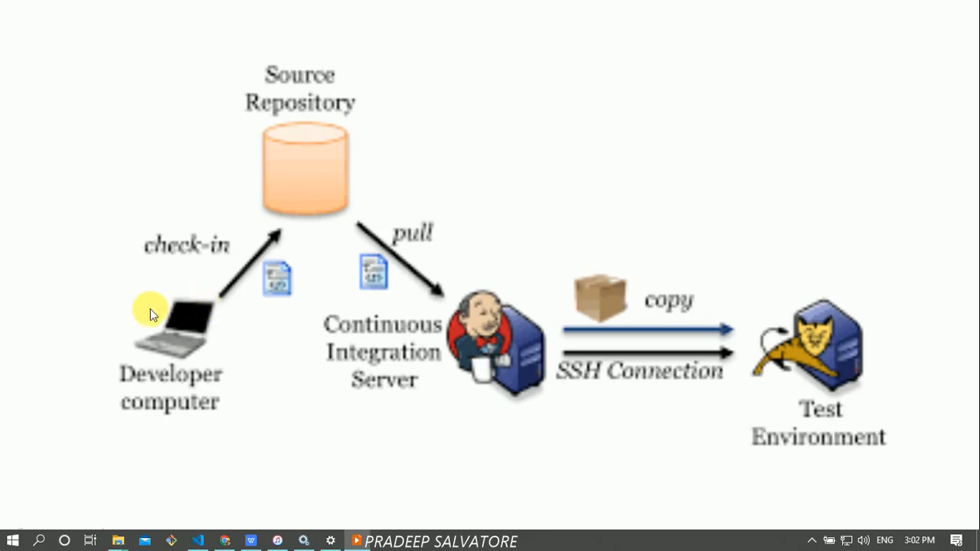